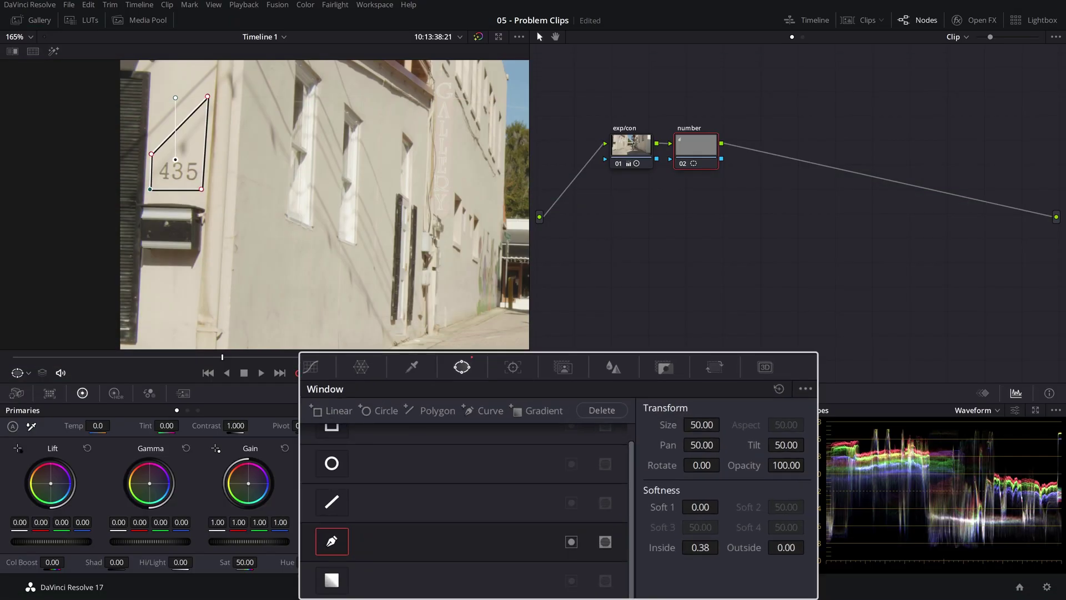
# Track the 435 sign window, shift the patch (Pan 20.5, Tilt 347.5) over plain wall, and play back
pyautogui.hotkey('ctrl', 'alt', 't')
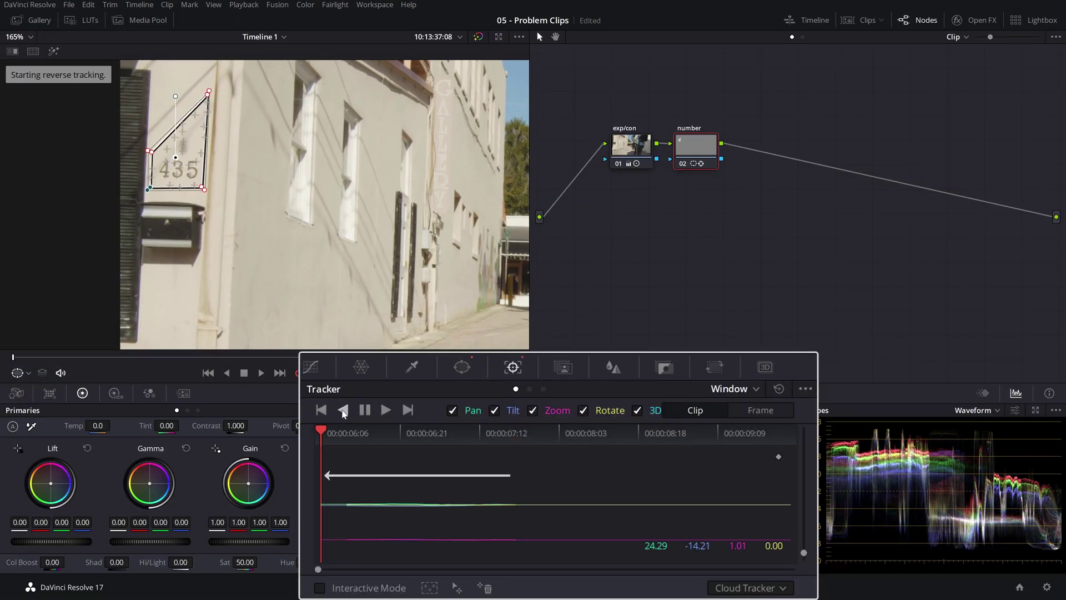
pyautogui.click(507, 433)
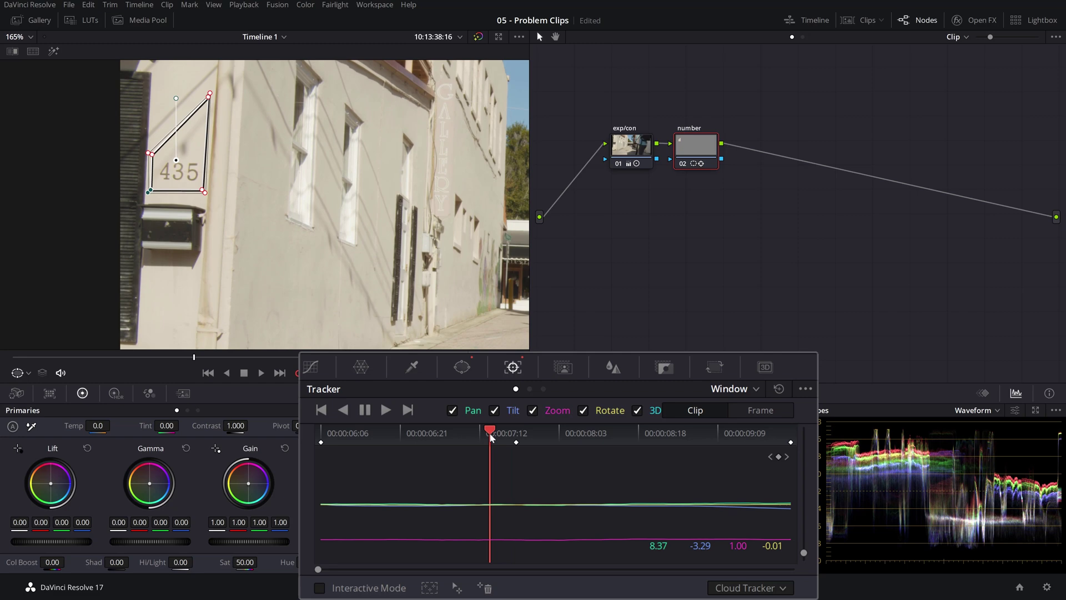
pyautogui.moveTo(177, 165); pyautogui.dragTo(167, 310)
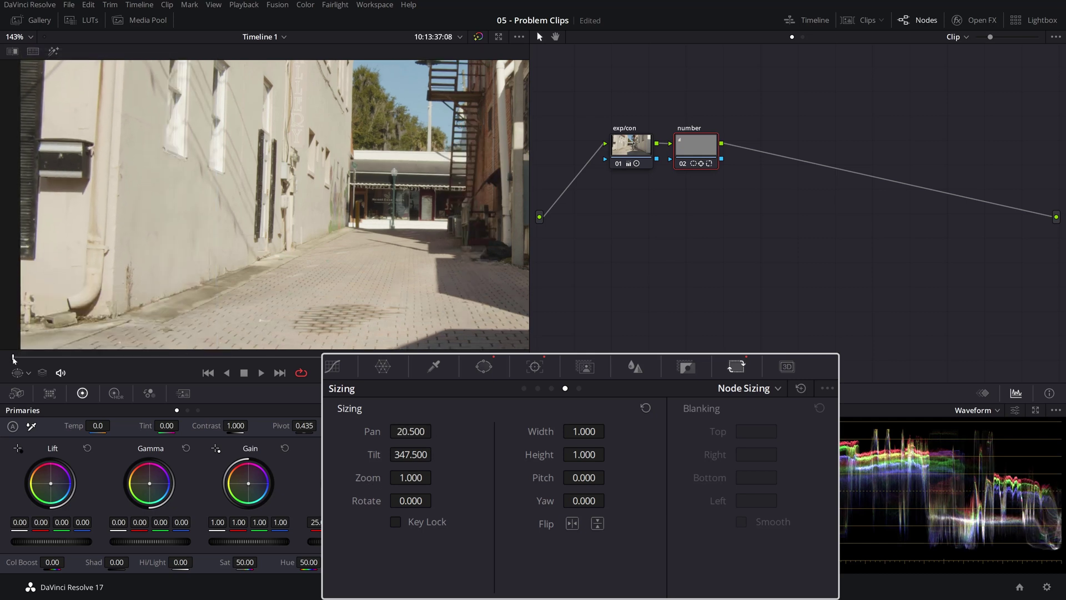
pyautogui.click(262, 373)
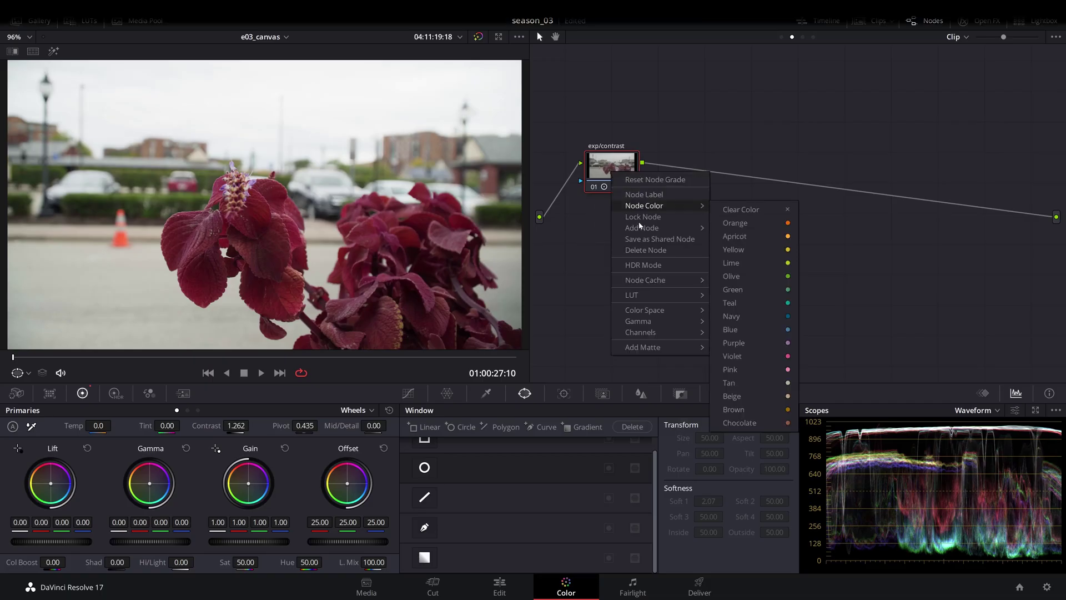
# Label the new node 'cone' and outline the orange traffic cone with a closed curve window
pyautogui.click(732, 232)
pyautogui.write('cone')
pyautogui.click(424, 526)
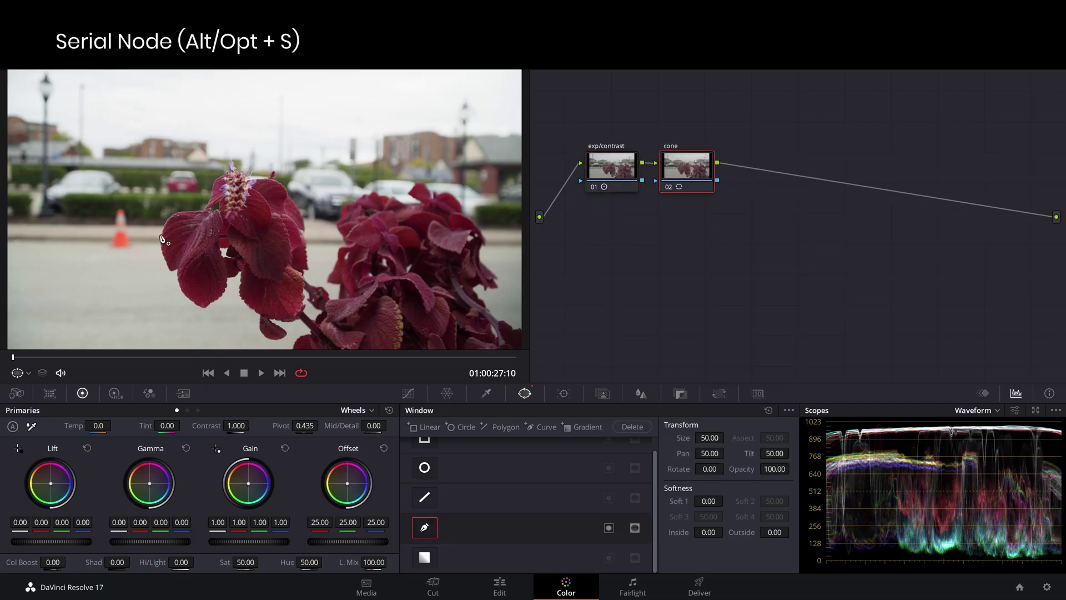
pyautogui.click(111, 207)
pyautogui.click(118, 203)
pyautogui.click(128, 209)
pyautogui.click(133, 231)
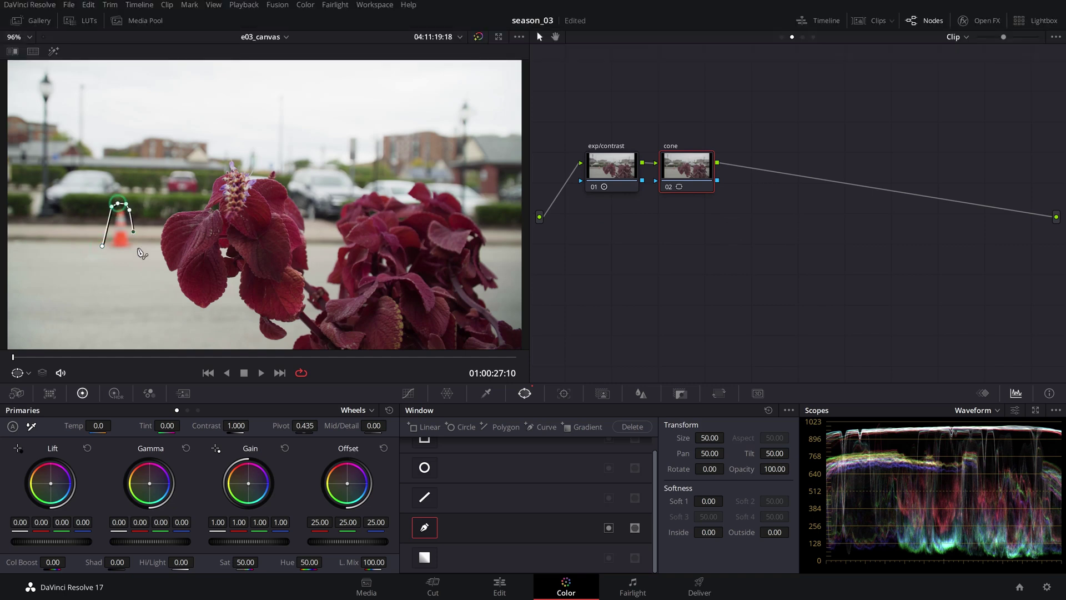
pyautogui.click(102, 247)
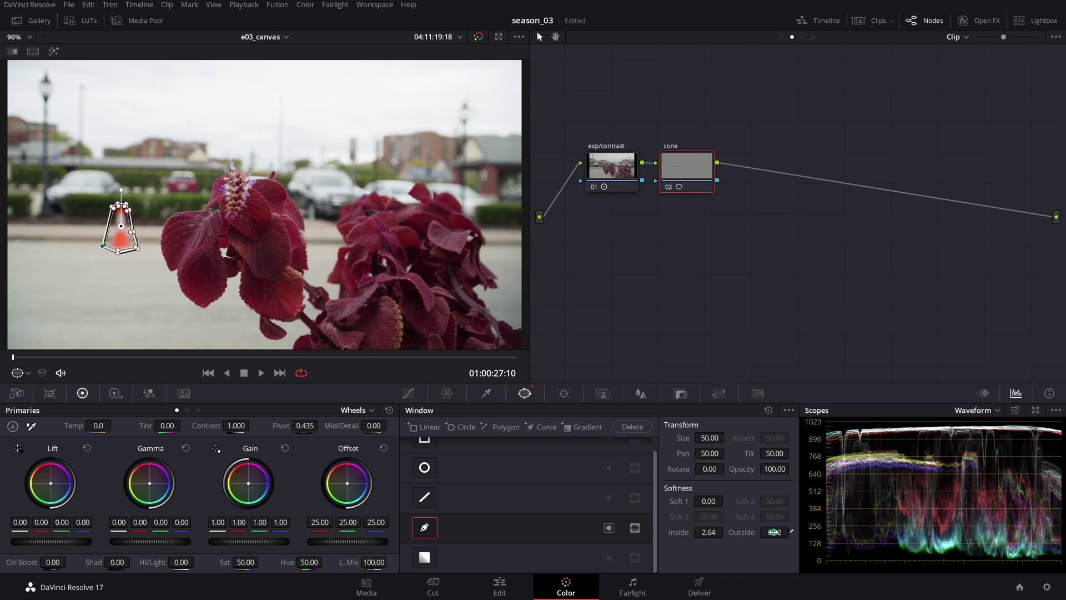
# Track the cone window forward, then clear the track data over the range where it drifts
pyautogui.click(562, 394)
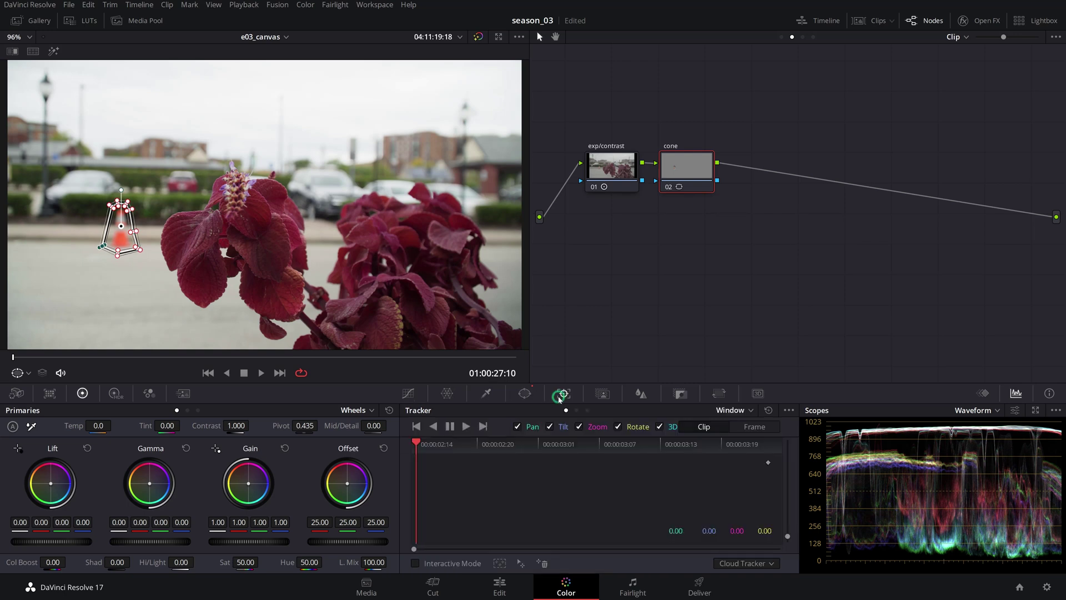
pyautogui.click(467, 426)
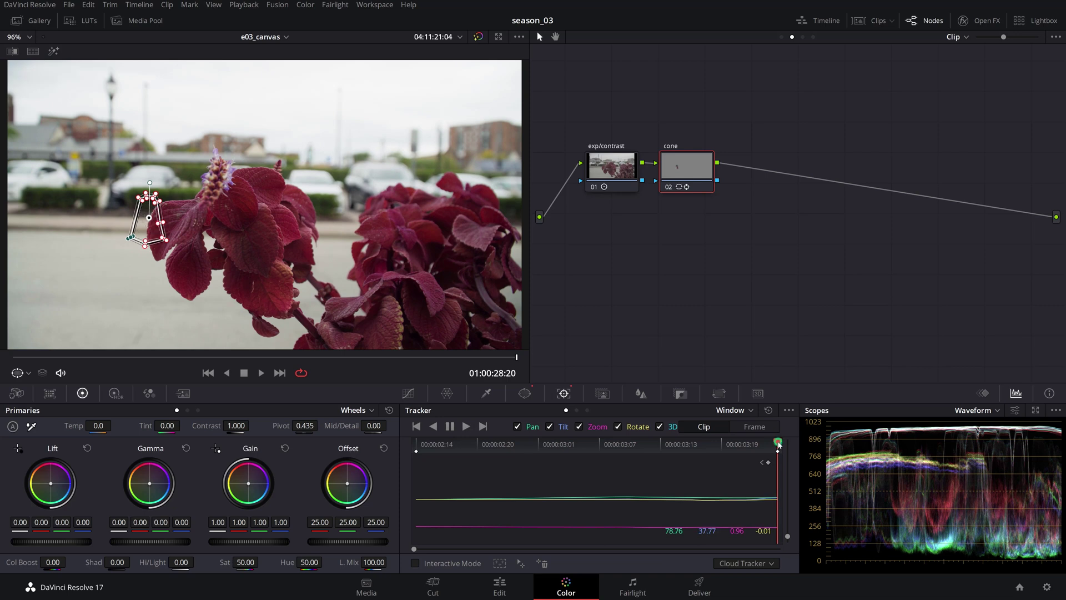
pyautogui.moveTo(775, 488)
pyautogui.mouseDown()
pyautogui.moveTo(551, 516)
pyautogui.moveTo(769, 498)
pyautogui.mouseUp()
pyautogui.click(788, 409)
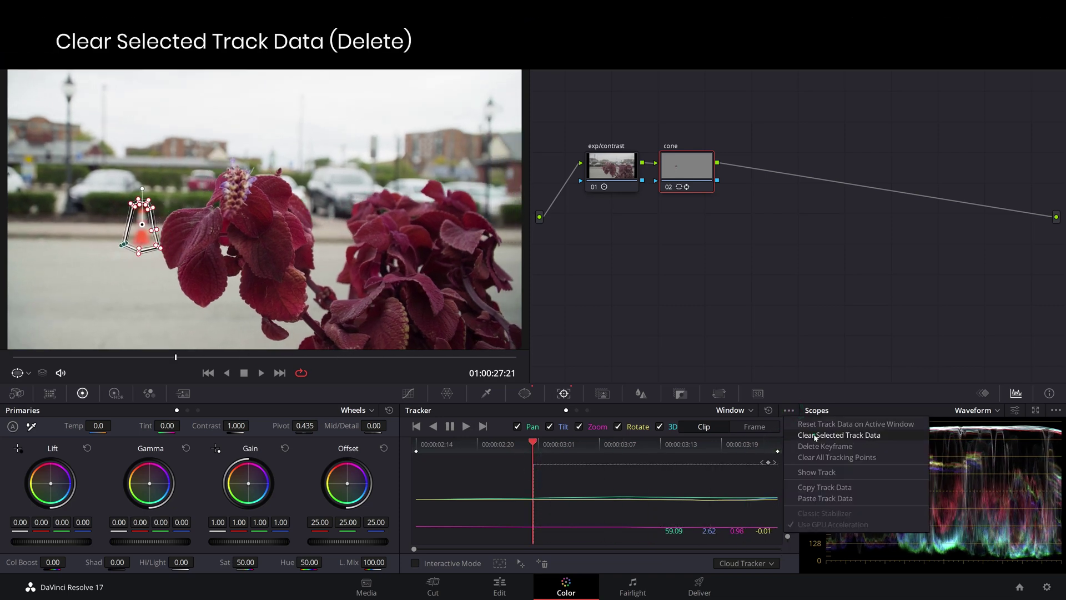
pyautogui.click(815, 435)
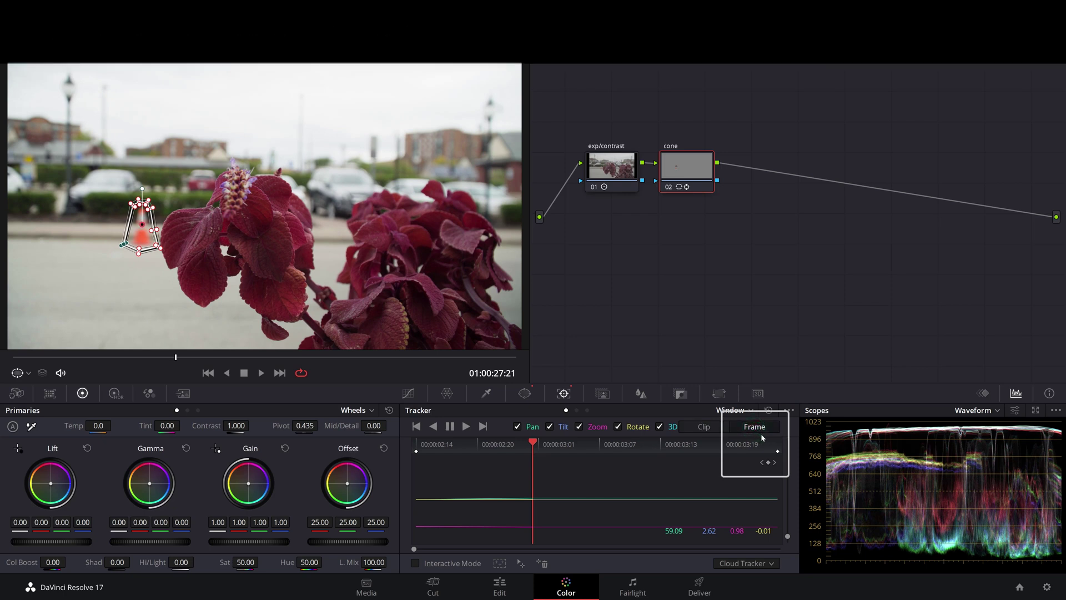
# Keyframe the cone window by tracking one frame forward four times
pyautogui.click(484, 425)
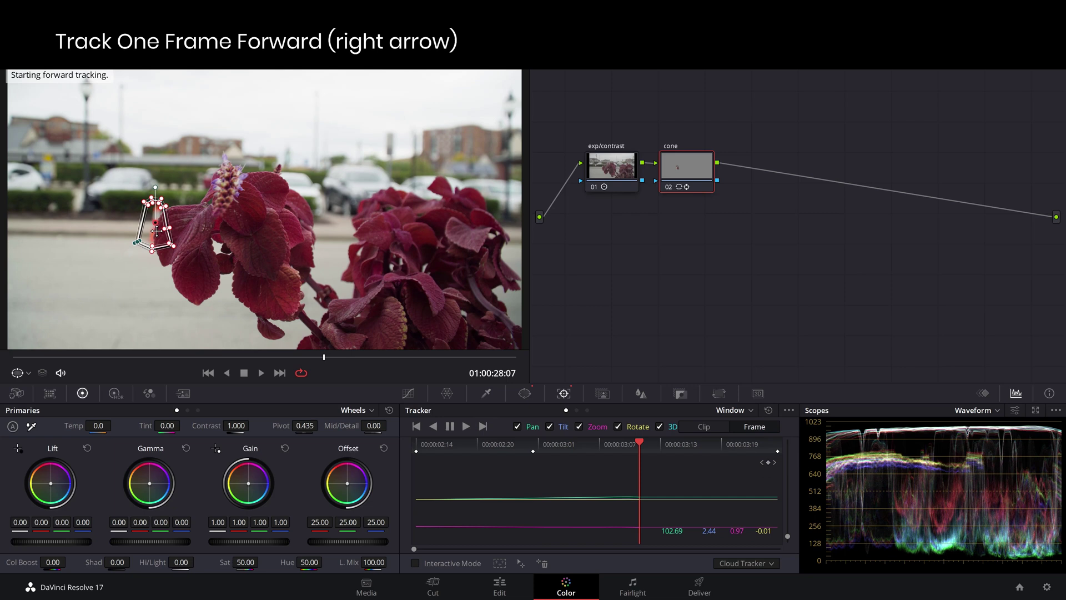
pyautogui.click(483, 425)
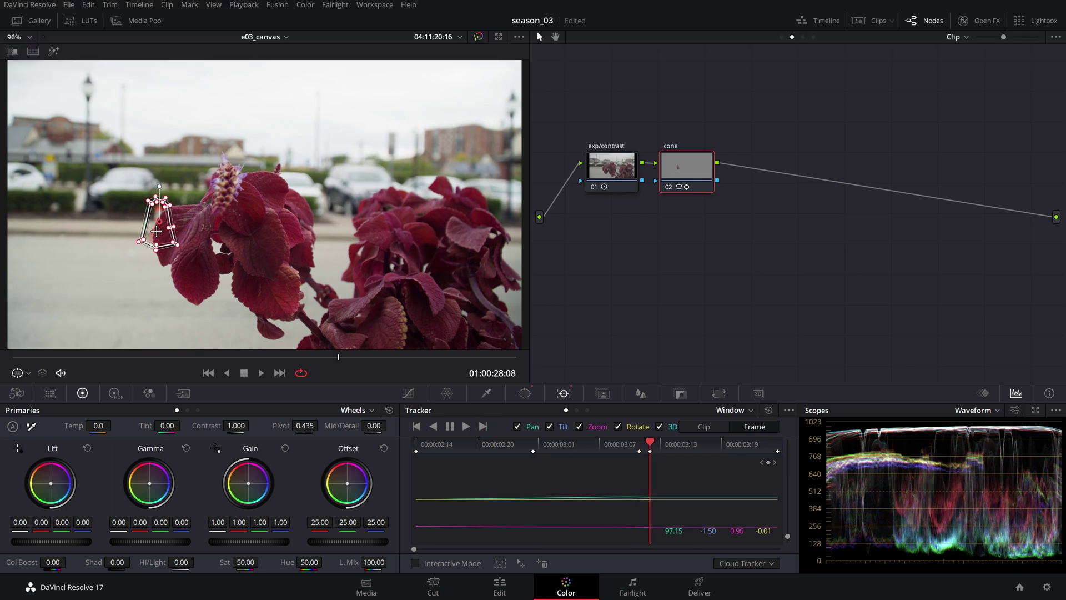
pyautogui.click(484, 426)
pyautogui.click(484, 426)
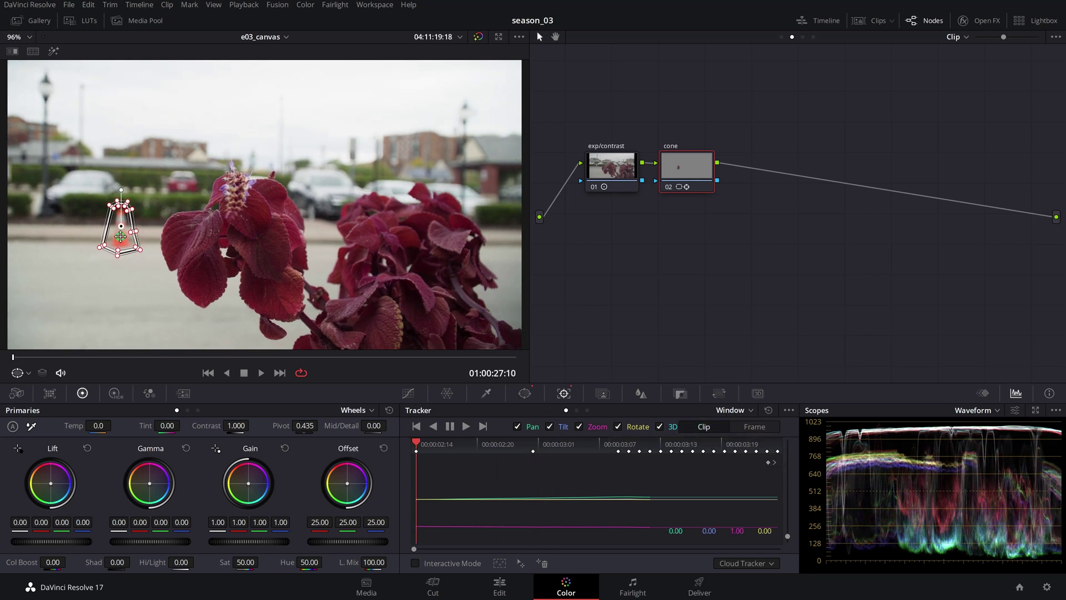
# Offset the tracked cone window just left of the cone, then play and scrub to confirm it follows
pyautogui.moveTo(120, 237); pyautogui.dragTo(92, 235)
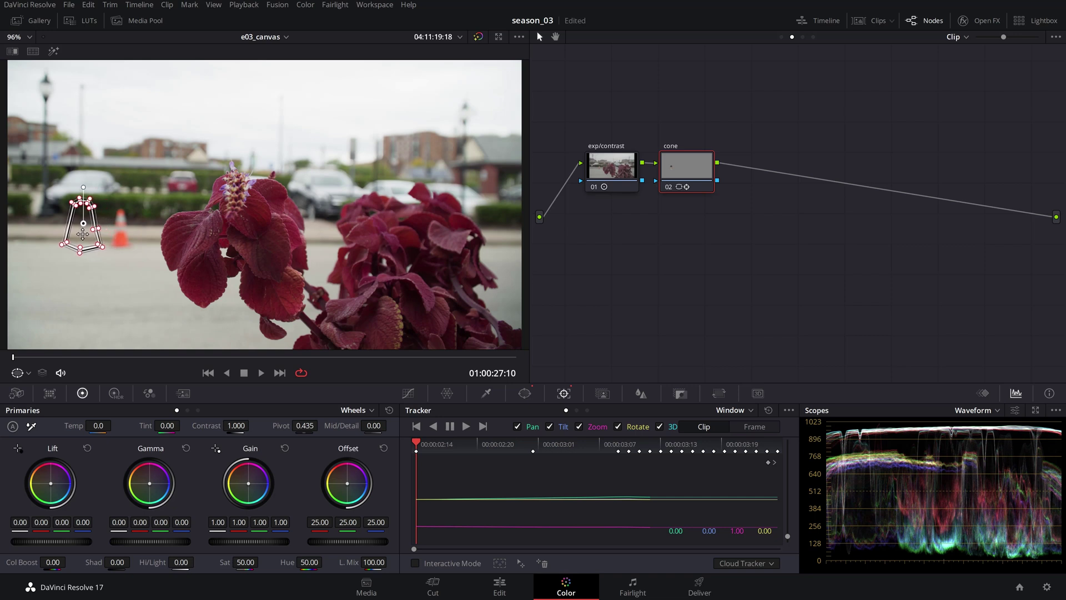
pyautogui.press('space')
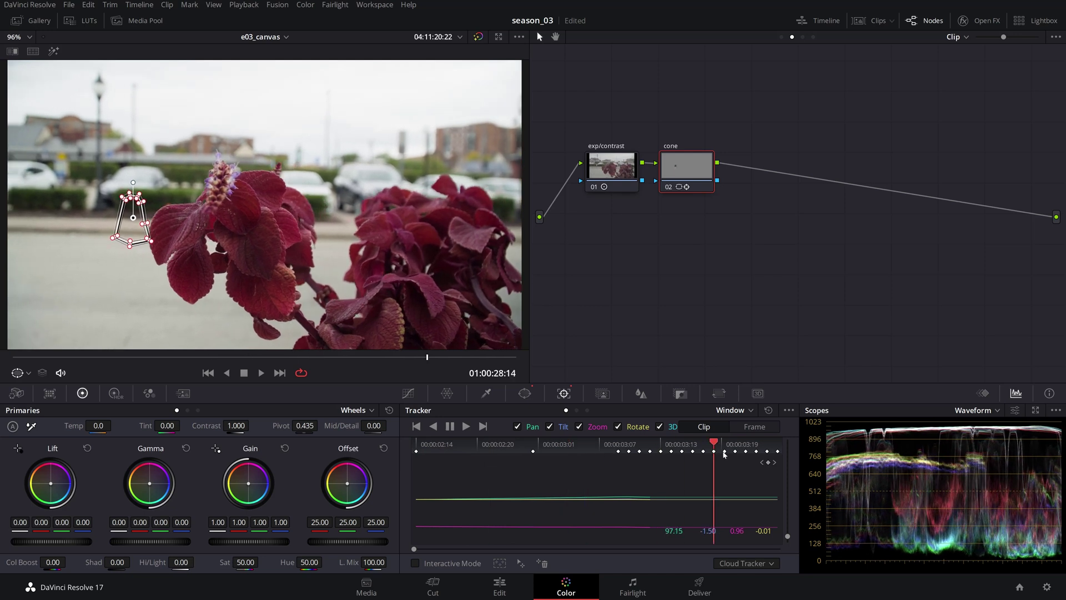
pyautogui.moveTo(785, 456); pyautogui.dragTo(413, 455)
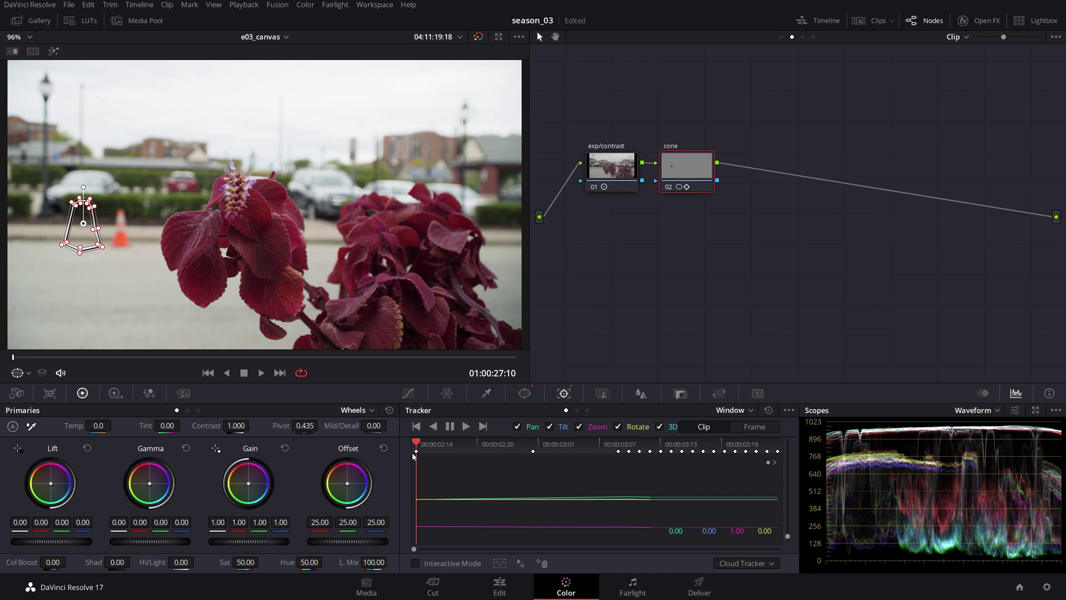
# Switch to Node Sizing with Pan 134.5 and Tilt -1.0 so clean road hides the cone
pyautogui.click(719, 393)
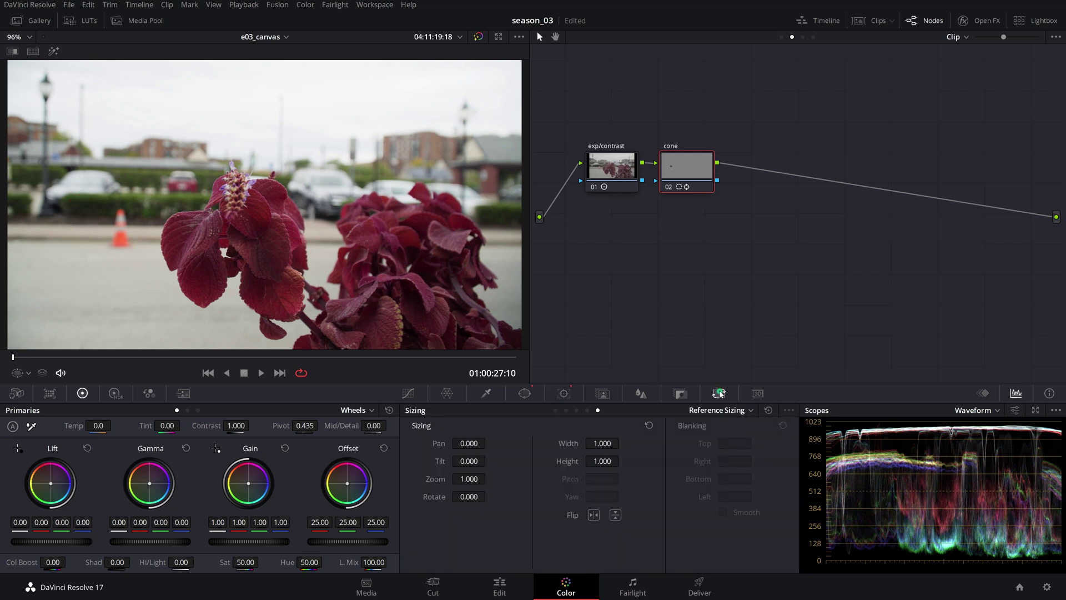
pyautogui.click(732, 410)
pyautogui.click(731, 460)
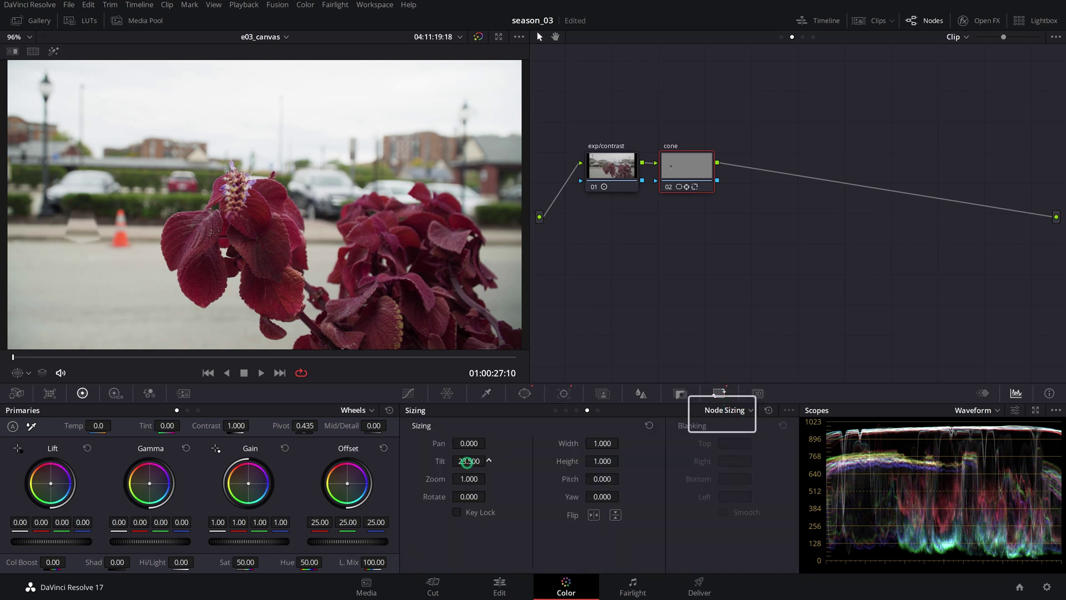
pyautogui.moveTo(463, 442); pyautogui.dragTo(468, 463)
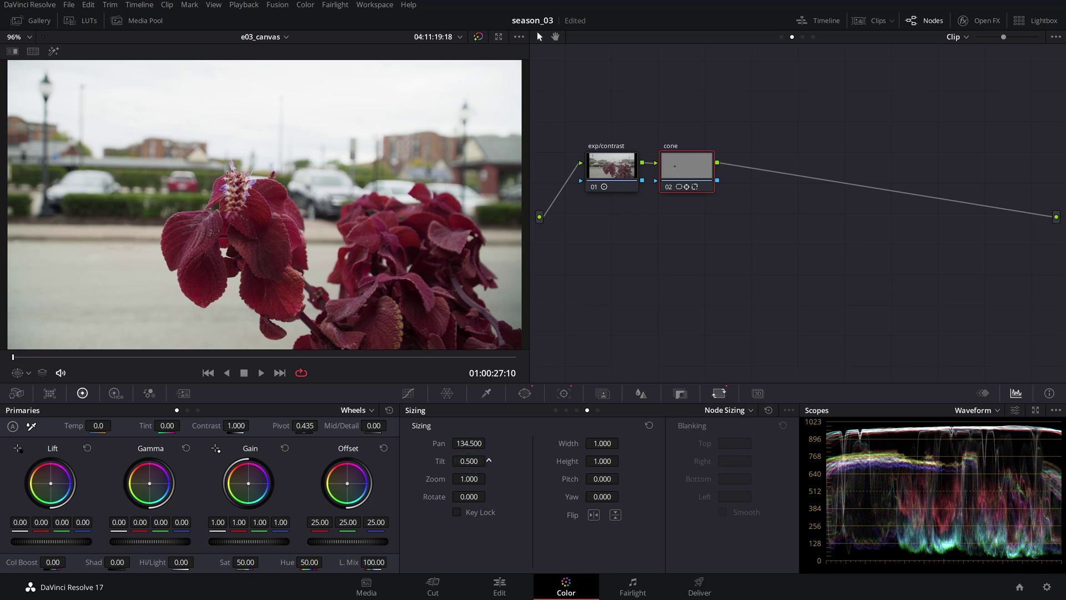
pyautogui.moveTo(14, 358); pyautogui.dragTo(205, 358)
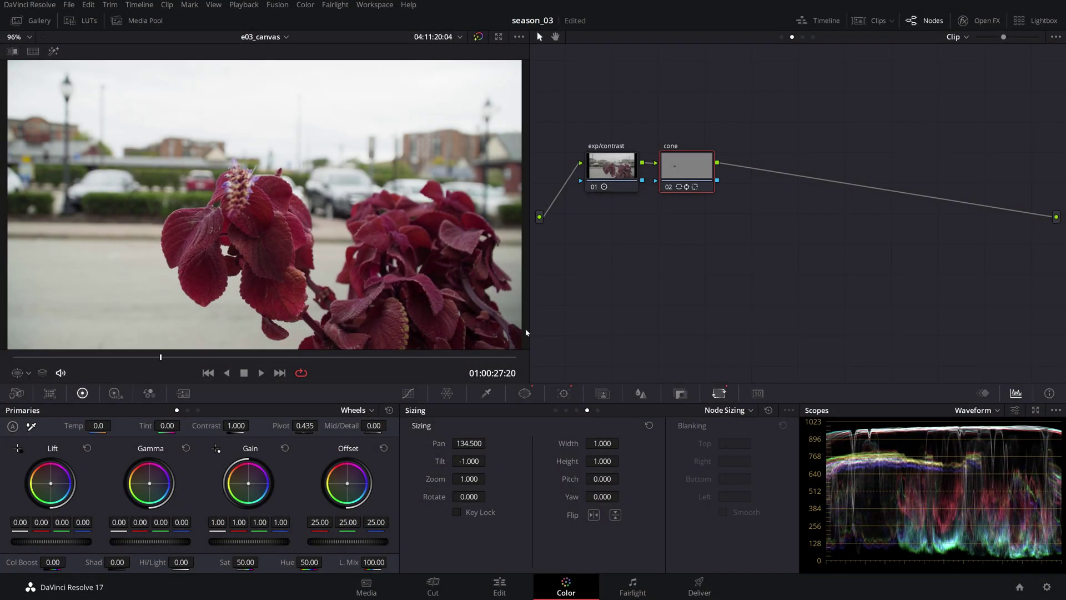
# Add a layer node for a second removal and select it as node 03
pyautogui.moveTo(722, 224)
pyautogui.click(824, 262)
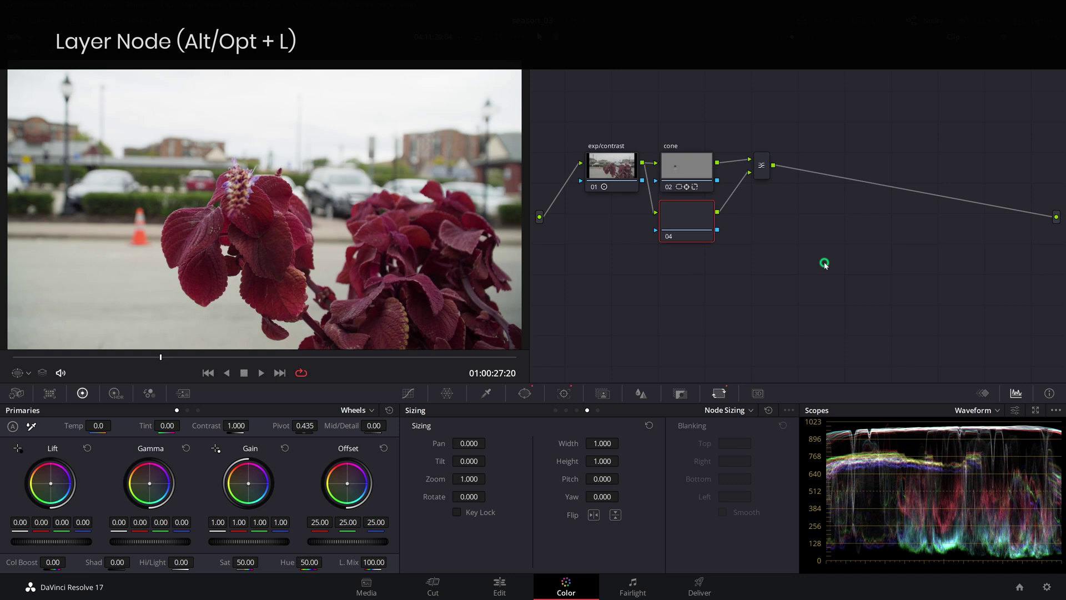
pyautogui.moveTo(695, 224); pyautogui.dragTo(697, 247)
pyautogui.click(525, 393)
# Outline the left leaf with a closed curve window traced along its edges
pyautogui.click(424, 527)
pyautogui.scroll(2, 111, 250)
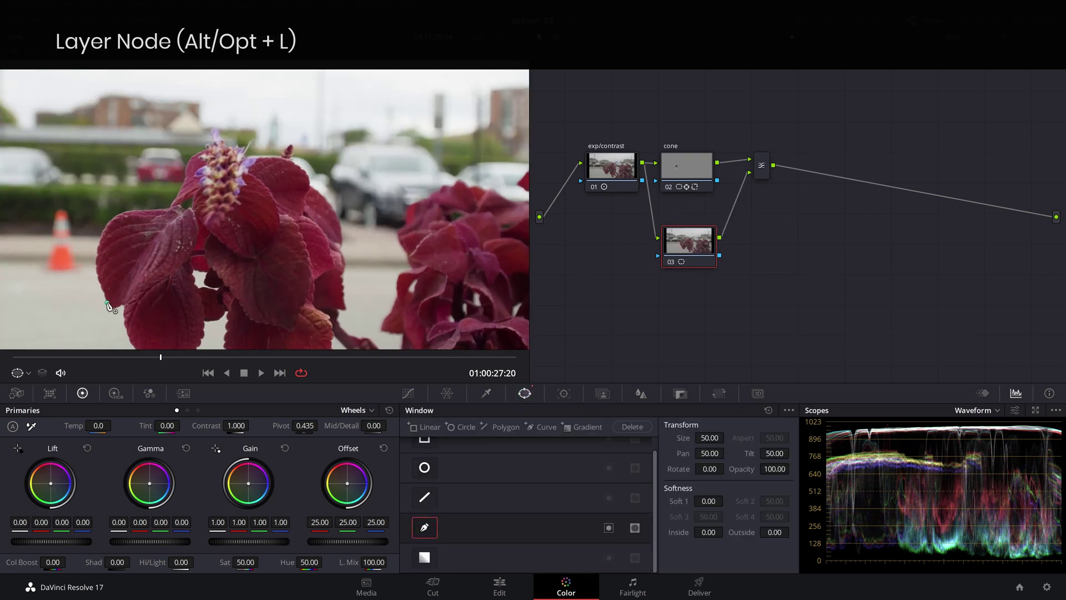
pyautogui.click(103, 230)
pyautogui.click(95, 259)
pyautogui.click(101, 279)
pyautogui.click(120, 212)
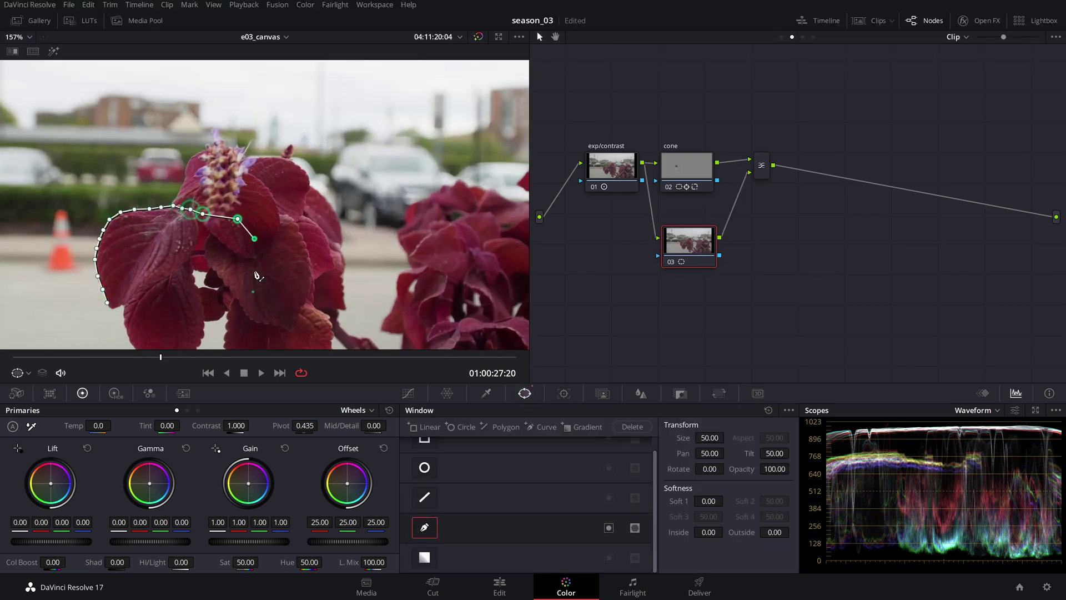
pyautogui.click(253, 292)
pyautogui.click(235, 305)
pyautogui.click(188, 311)
pyautogui.click(146, 308)
pyautogui.click(124, 305)
pyautogui.click(107, 302)
pyautogui.click(563, 393)
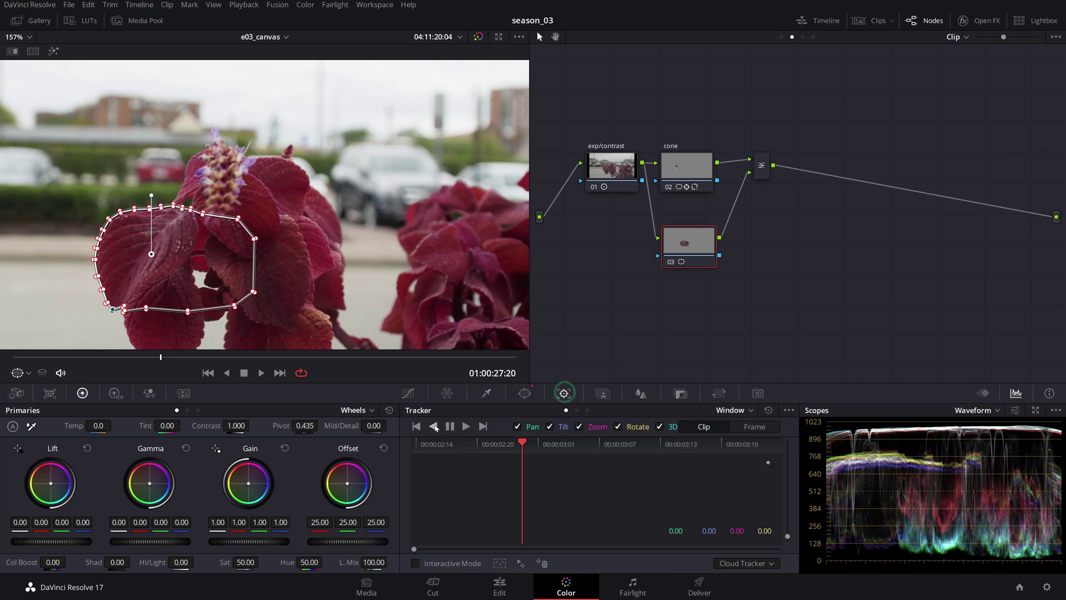
# Track the leaf window in reverse and forward, then scrub to review the mask
pyautogui.click(433, 426)
pyautogui.click(465, 427)
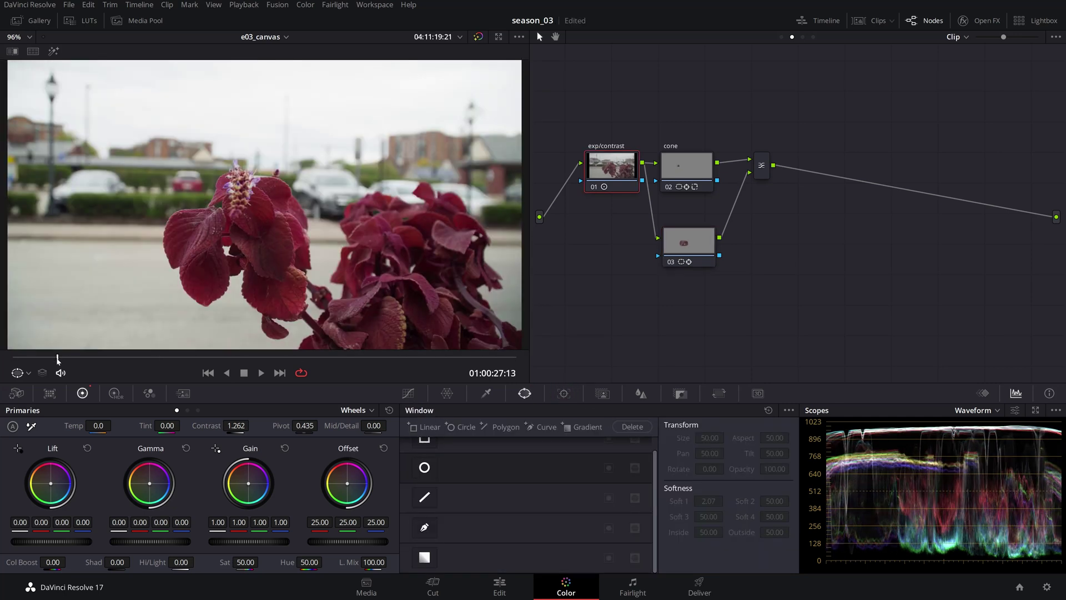
pyautogui.moveTo(45, 361); pyautogui.dragTo(488, 351)
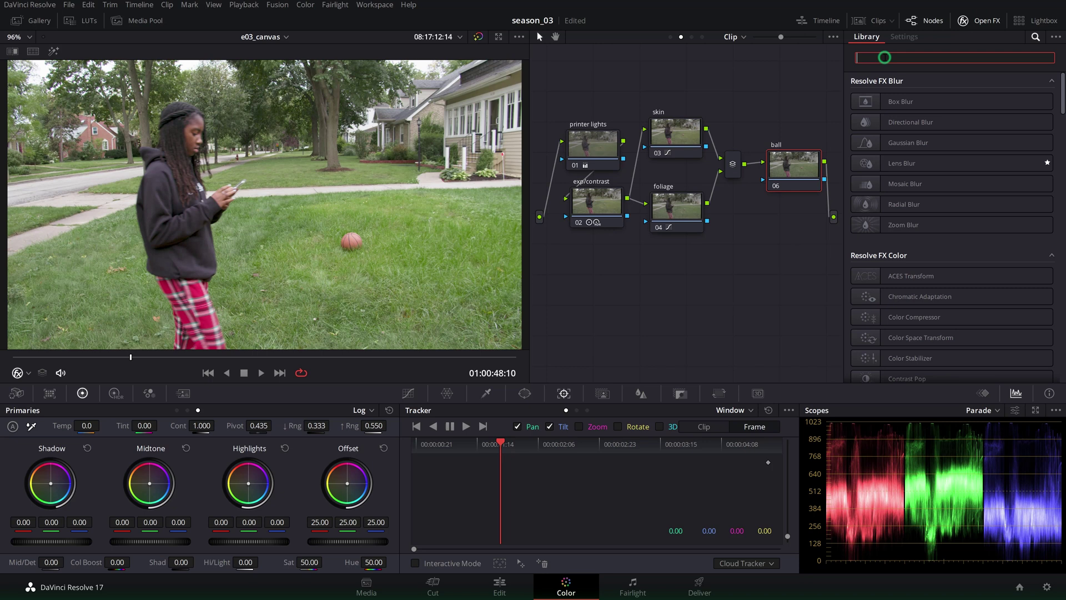
# Apply Patch Replacer, shrink the patches, and place the source on grass and the target over the ball
pyautogui.write('patch')
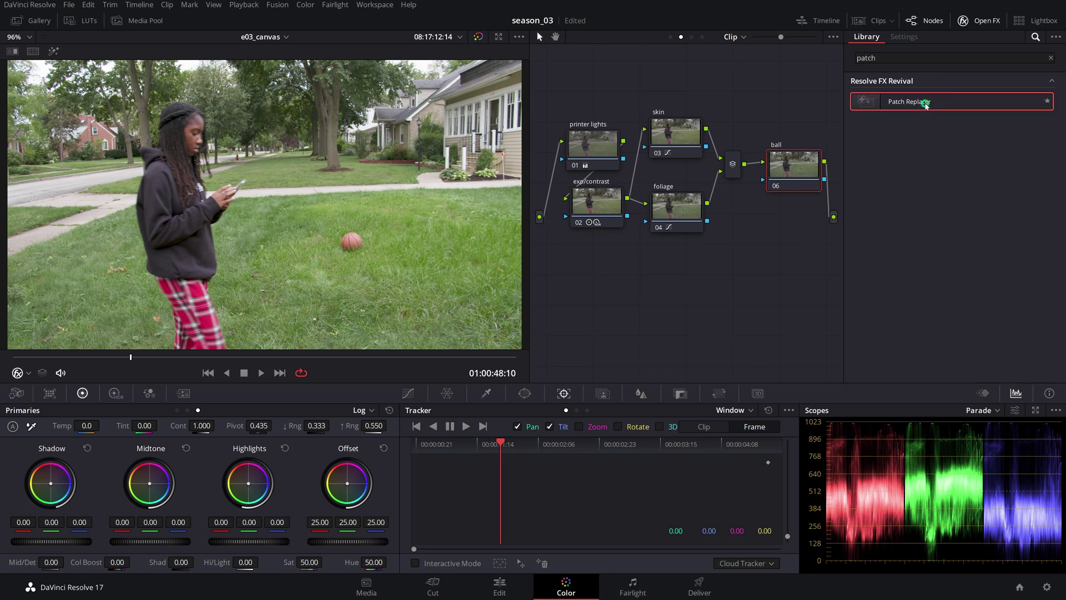
pyautogui.moveTo(926, 105); pyautogui.dragTo(786, 175)
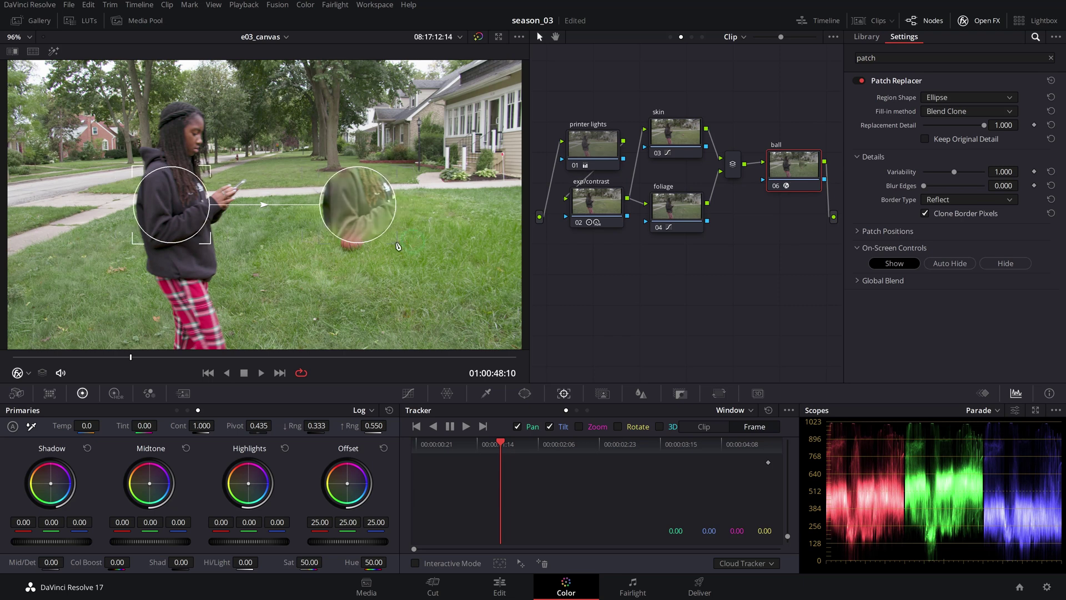
pyautogui.moveTo(398, 246); pyautogui.dragTo(372, 262)
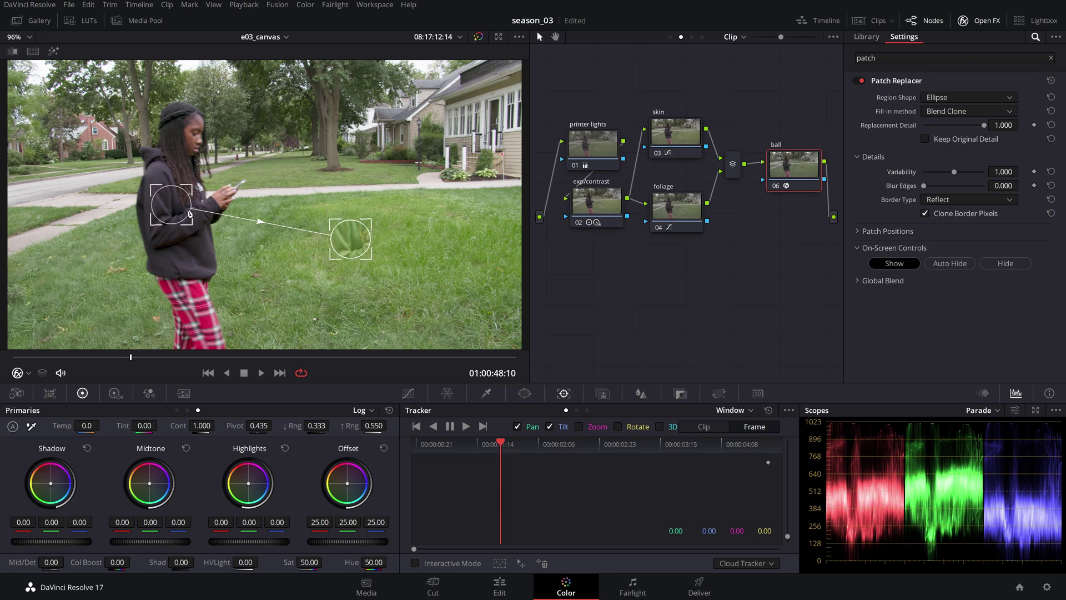
pyautogui.moveTo(177, 208); pyautogui.dragTo(93, 262)
pyautogui.moveTo(358, 240)
pyautogui.mouseDown()
pyautogui.moveTo(363, 277)
pyautogui.moveTo(360, 249)
pyautogui.mouseUp()
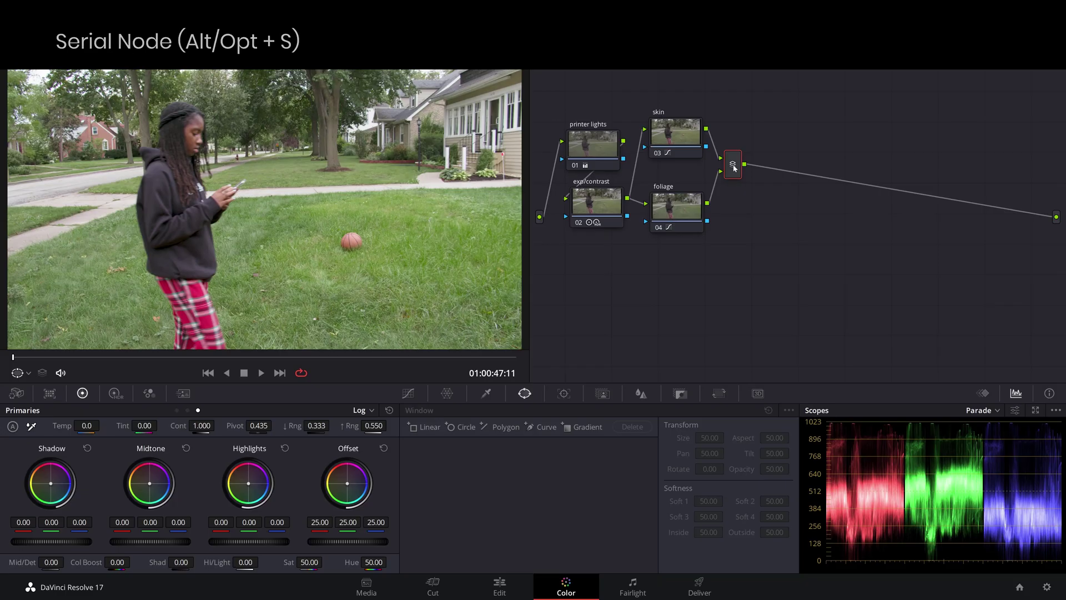
# Add serial node 06 after the mixer and start renaming it
pyautogui.rightClick(733, 164)
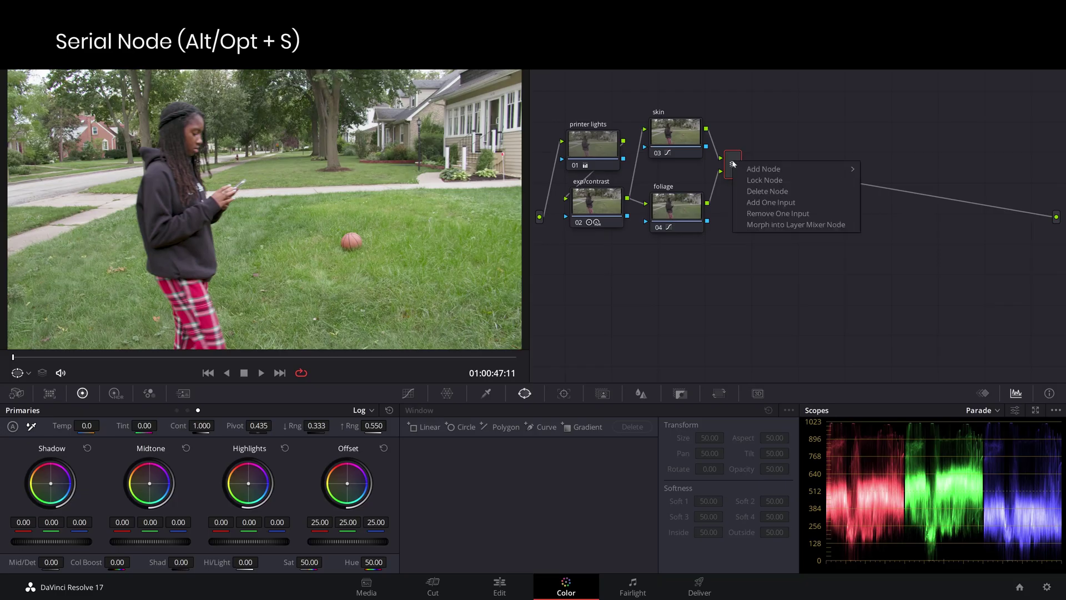
pyautogui.moveTo(833, 168)
pyautogui.click(878, 168)
pyautogui.rightClick(809, 169)
pyautogui.click(828, 195)
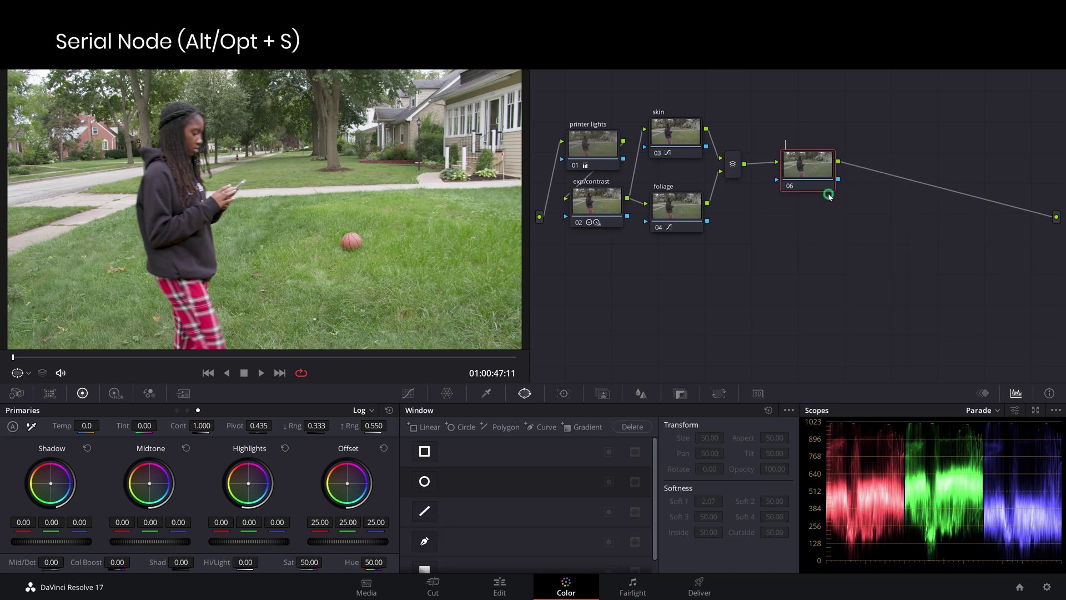
# Name the node 'ball', apply Patch Replacer, and move the target patch over the ball
pyautogui.write('ball')
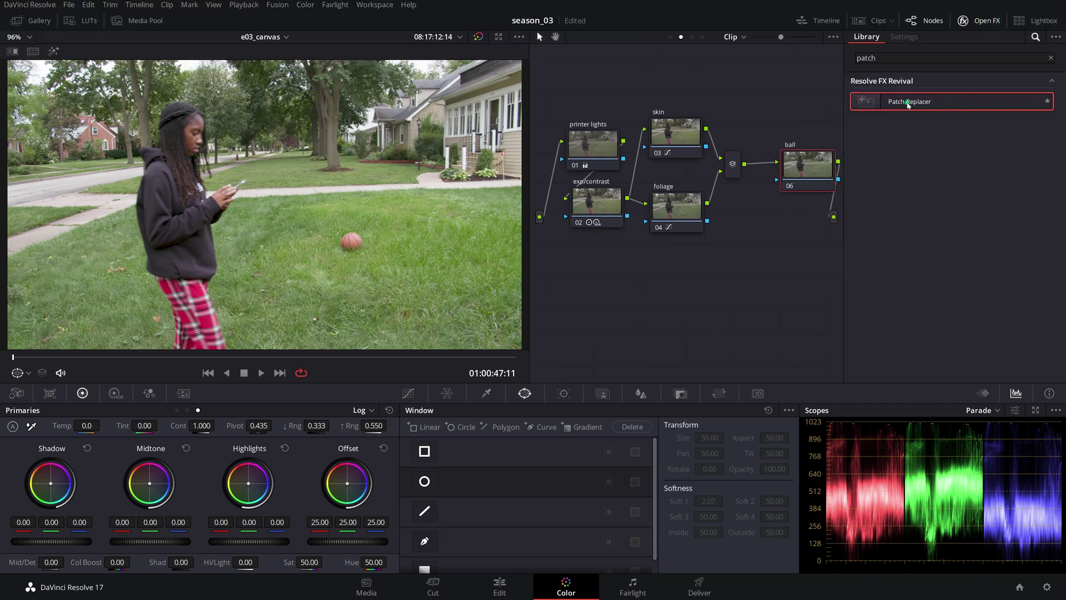
pyautogui.moveTo(908, 104); pyautogui.dragTo(808, 166)
pyautogui.moveTo(363, 210); pyautogui.dragTo(356, 243)
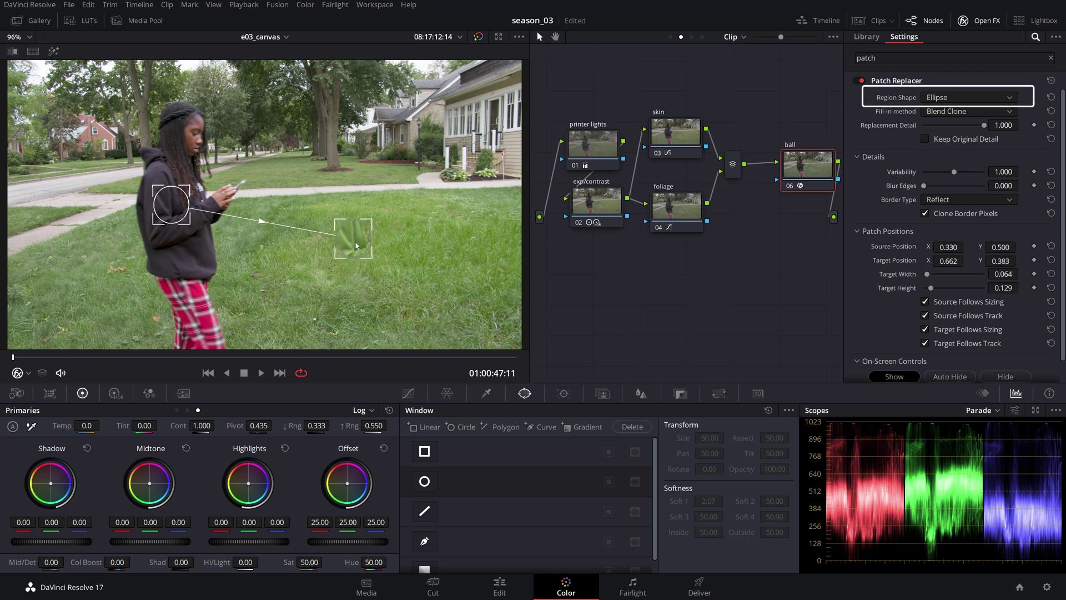
# Try Rectangle then Ellipse region shape and sample grass from the lawn's right side
pyautogui.click(940, 99)
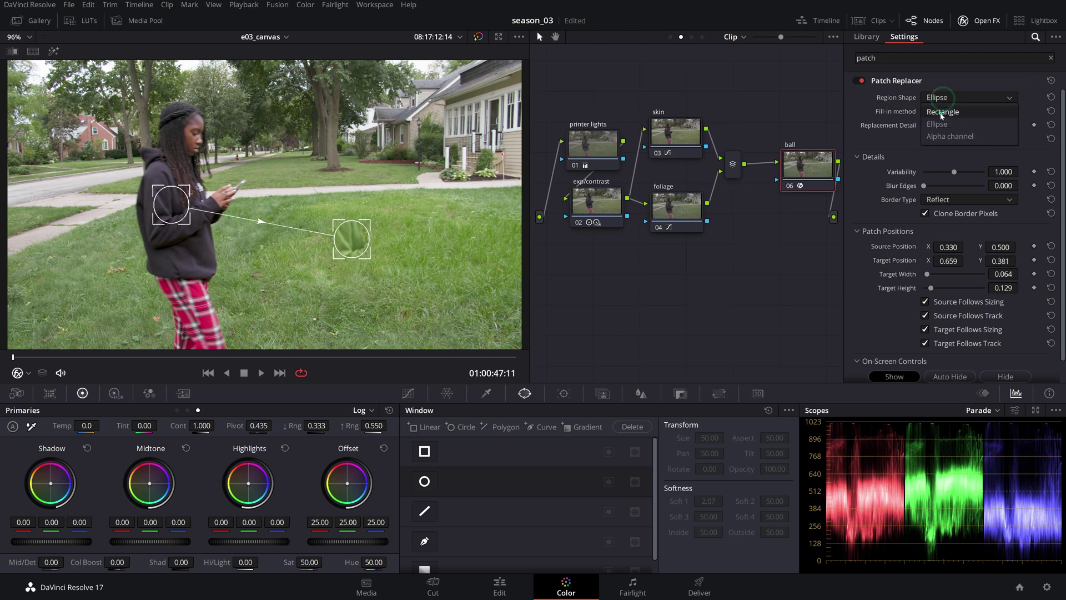
pyautogui.click(941, 115)
pyautogui.click(942, 100)
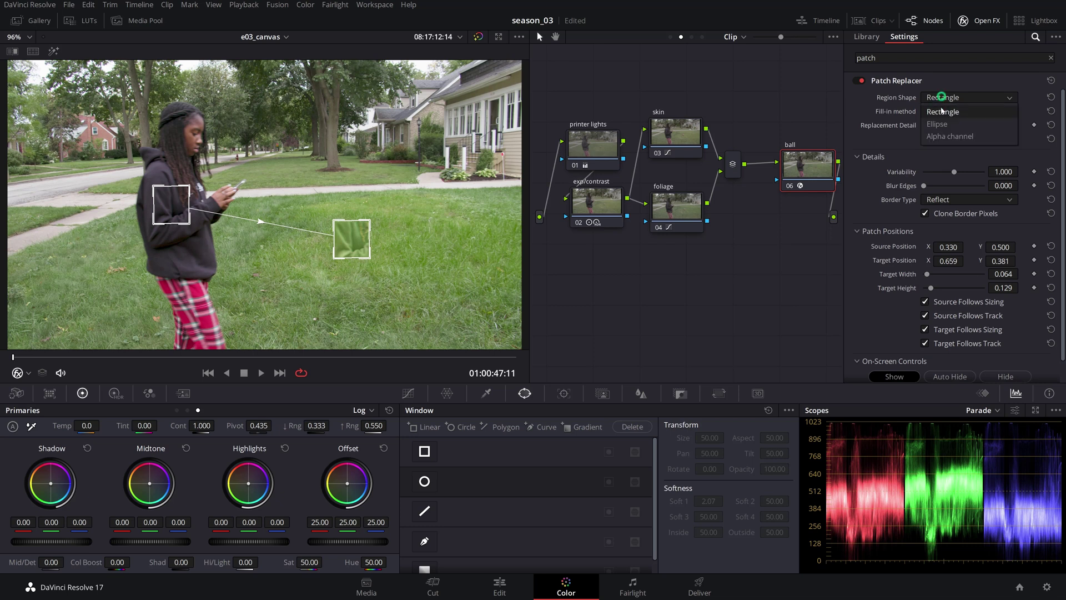
pyautogui.click(938, 122)
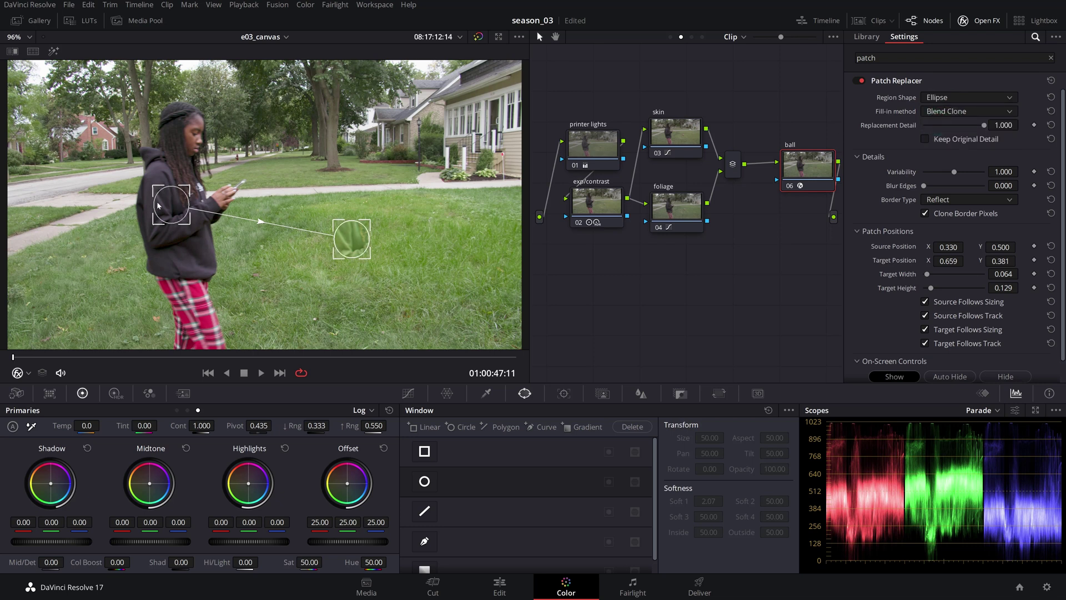
pyautogui.moveTo(158, 205); pyautogui.dragTo(494, 248)
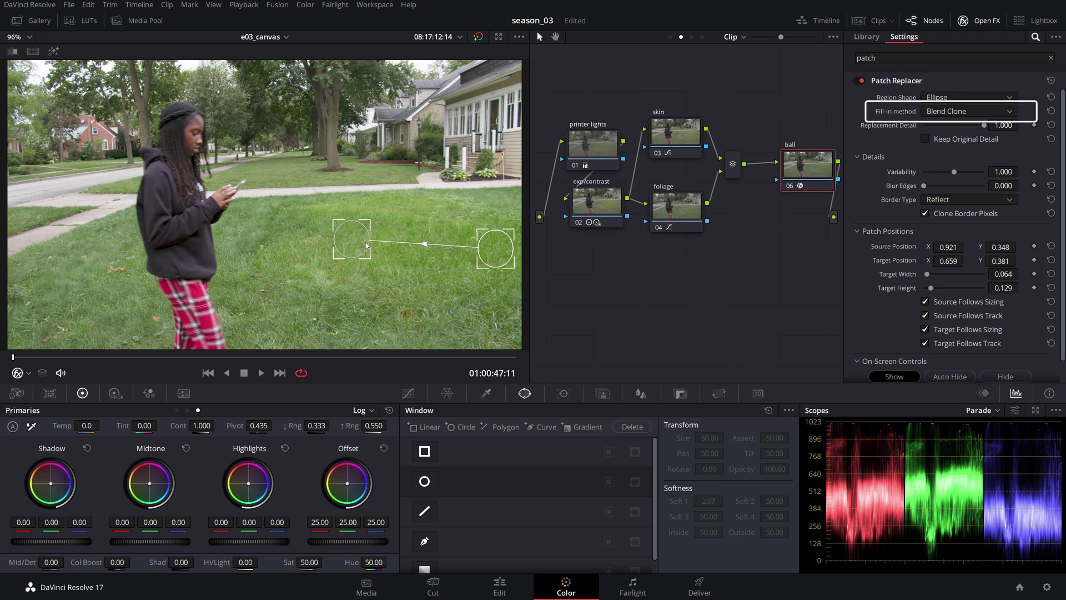
# Nudge the target over the ball, keep Blend Clone fill-in, and fine-tune the source patch
pyautogui.moveTo(366, 245); pyautogui.dragTo(363, 249)
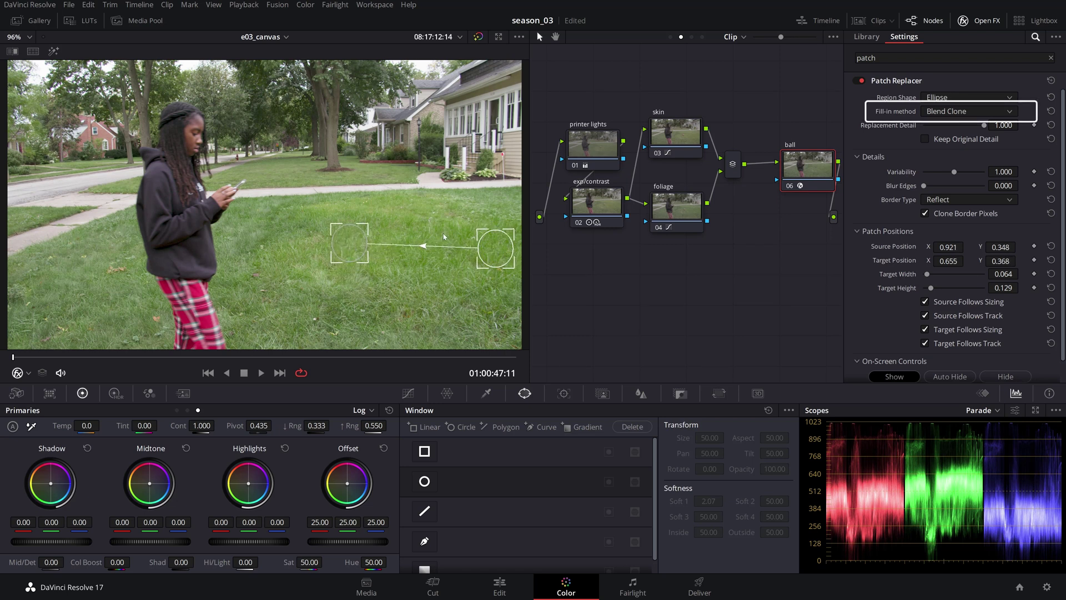
pyautogui.click(946, 111)
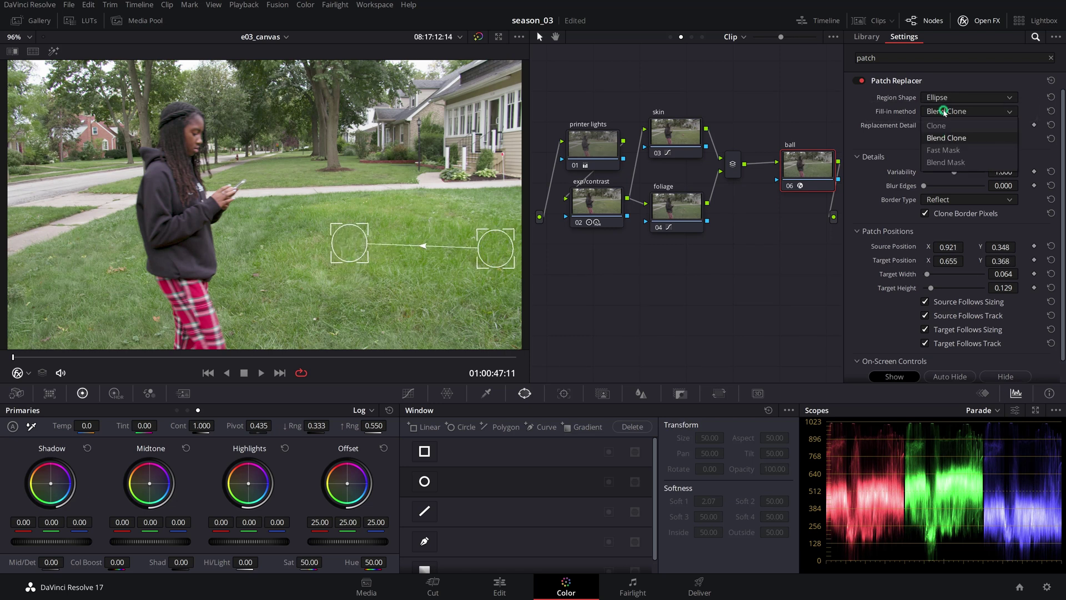
pyautogui.click(943, 139)
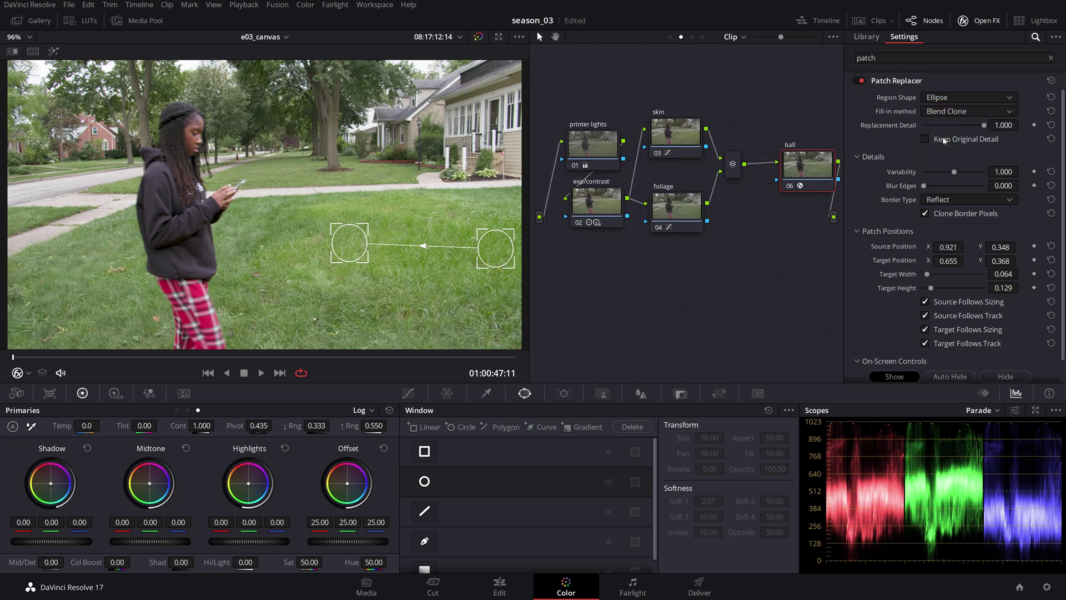
pyautogui.moveTo(493, 248)
pyautogui.mouseDown()
pyautogui.moveTo(495, 258)
pyautogui.moveTo(495, 244)
pyautogui.moveTo(431, 256)
pyautogui.moveTo(489, 246)
pyautogui.mouseUp()
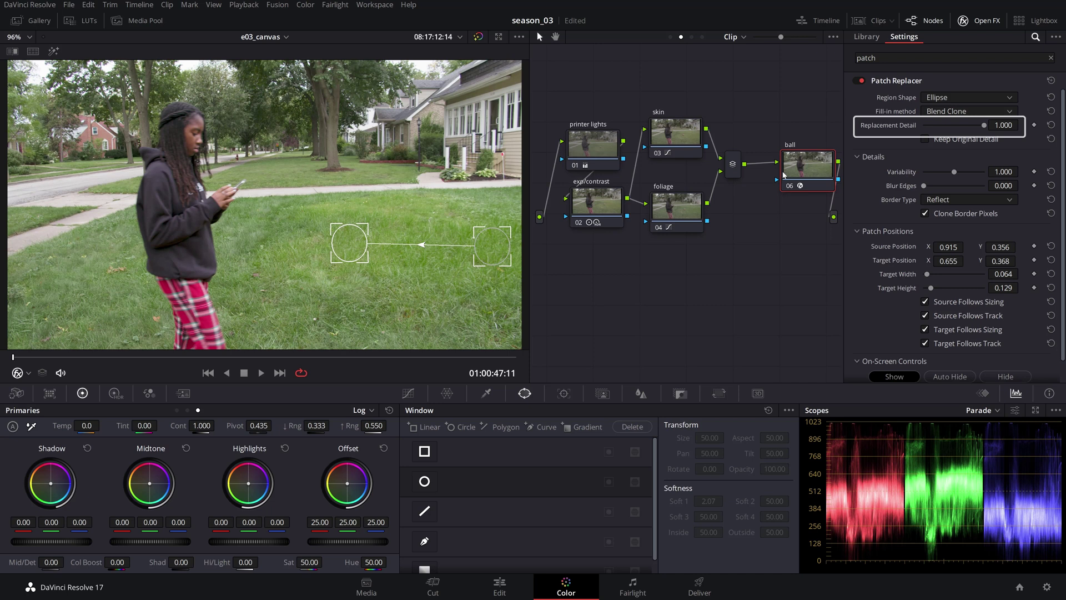
# Try Replacement Detail 0.211, switch fill-in to Clone, and re-sample grass at 0.924, 0.356
pyautogui.moveTo(984, 129); pyautogui.dragTo(928, 134)
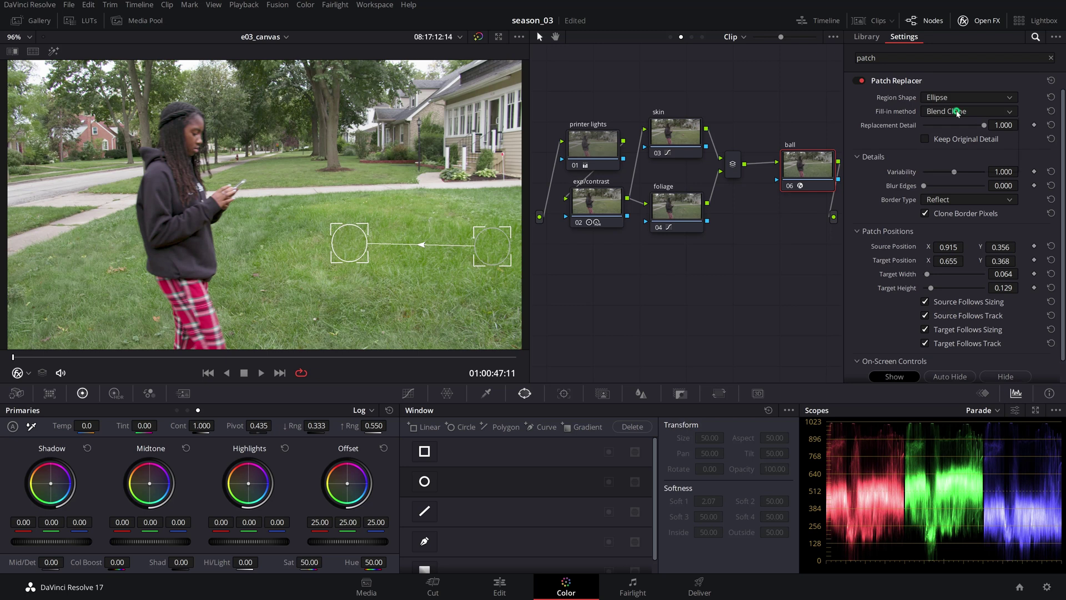
pyautogui.click(957, 111)
pyautogui.click(935, 125)
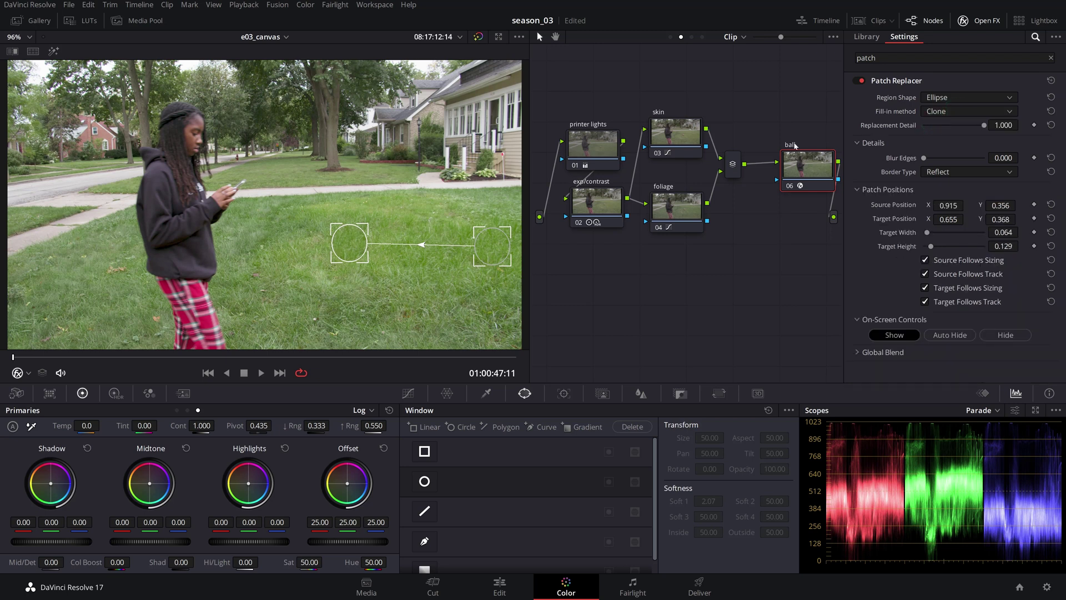
pyautogui.moveTo(489, 256)
pyautogui.mouseDown()
pyautogui.moveTo(490, 220)
pyautogui.moveTo(460, 302)
pyautogui.moveTo(206, 223)
pyautogui.moveTo(214, 211)
pyautogui.moveTo(193, 207)
pyautogui.moveTo(201, 216)
pyautogui.moveTo(411, 210)
pyautogui.moveTo(475, 222)
pyautogui.moveTo(494, 253)
pyautogui.mouseUp()
# Try Fast Mask fill-in, settle the target patch over the ball, and set blur to 0.257
pyautogui.click(948, 110)
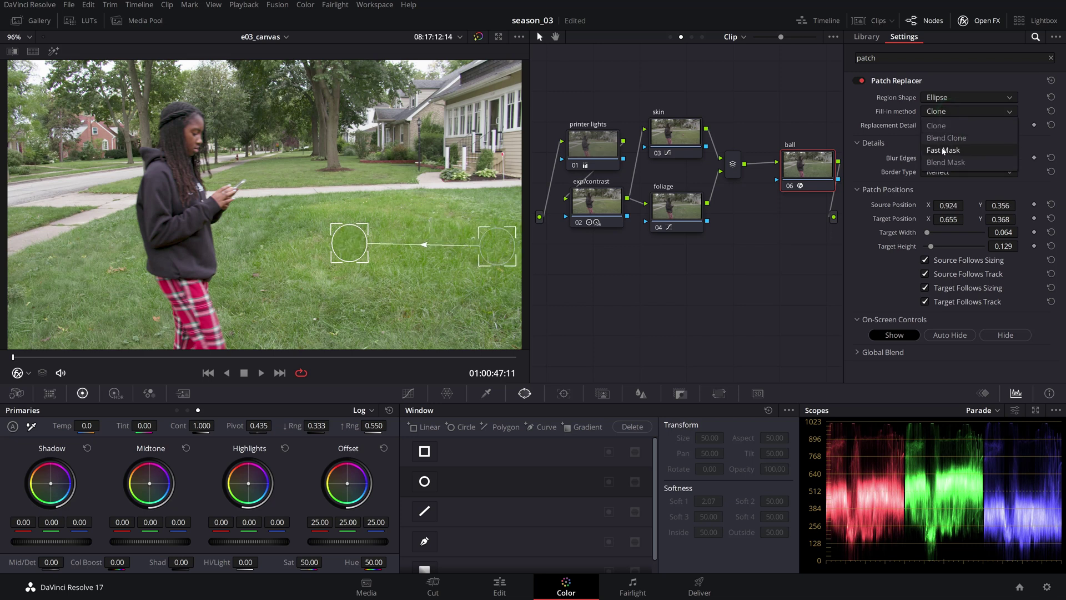
pyautogui.click(943, 151)
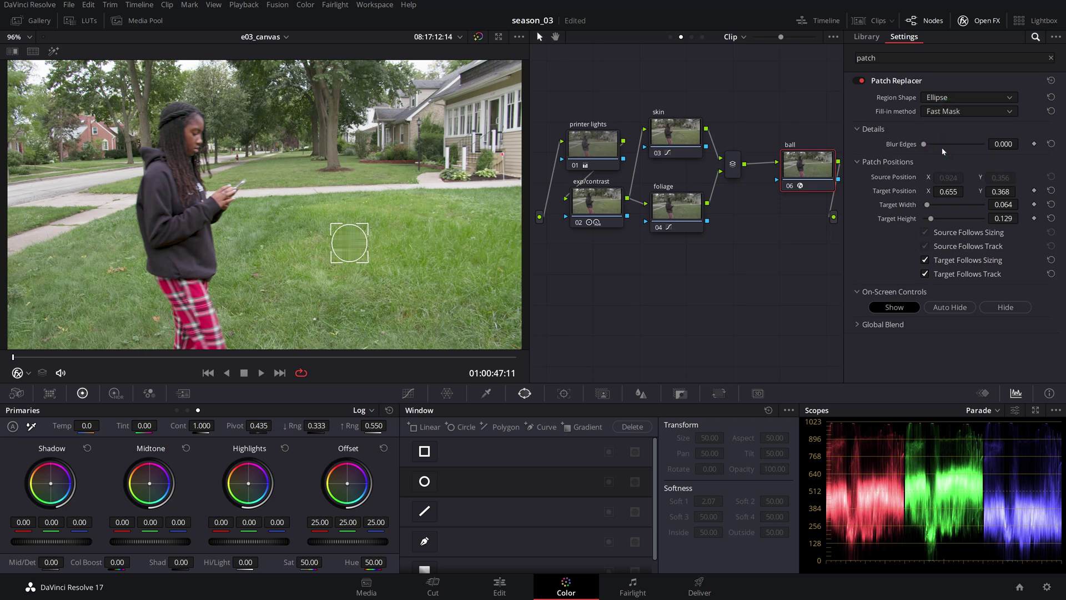
pyautogui.moveTo(355, 247); pyautogui.dragTo(355, 246)
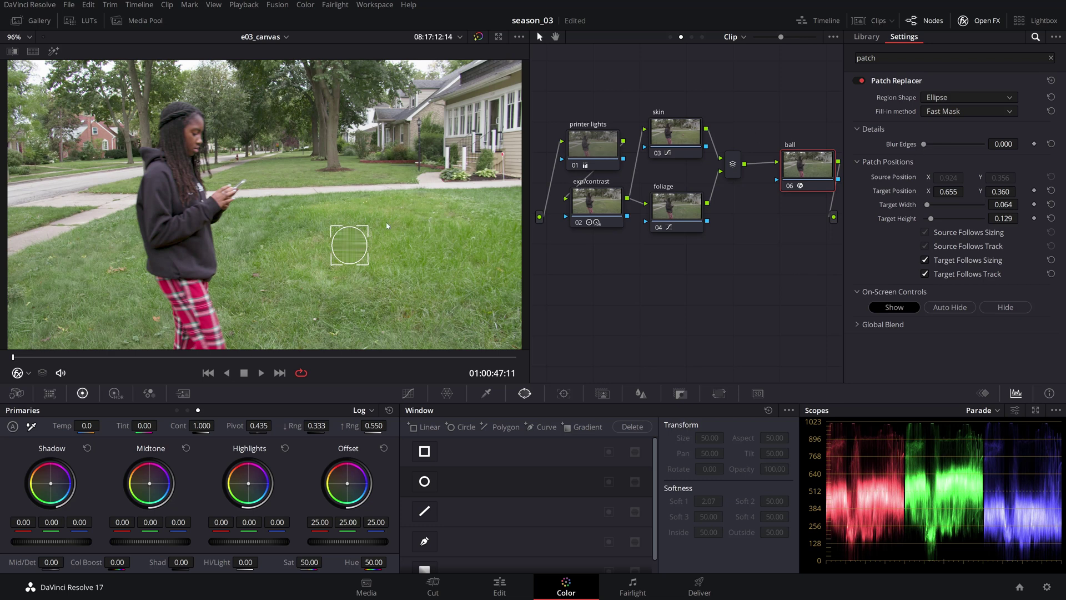
pyautogui.moveTo(347, 253); pyautogui.dragTo(347, 260)
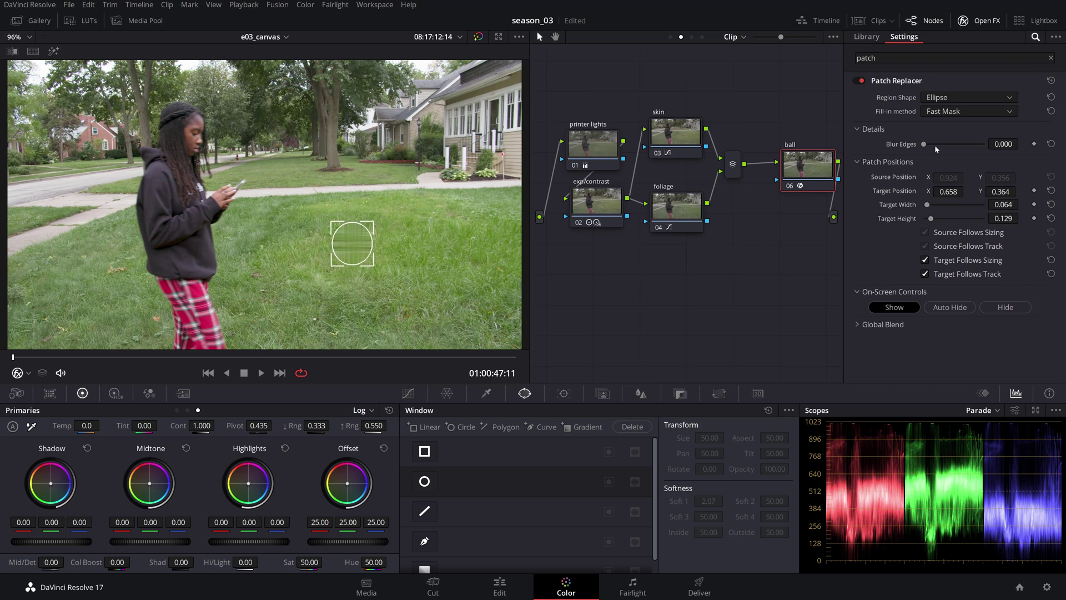
pyautogui.moveTo(924, 145)
pyautogui.mouseDown()
pyautogui.moveTo(956, 142)
pyautogui.moveTo(941, 145)
pyautogui.mouseUp()
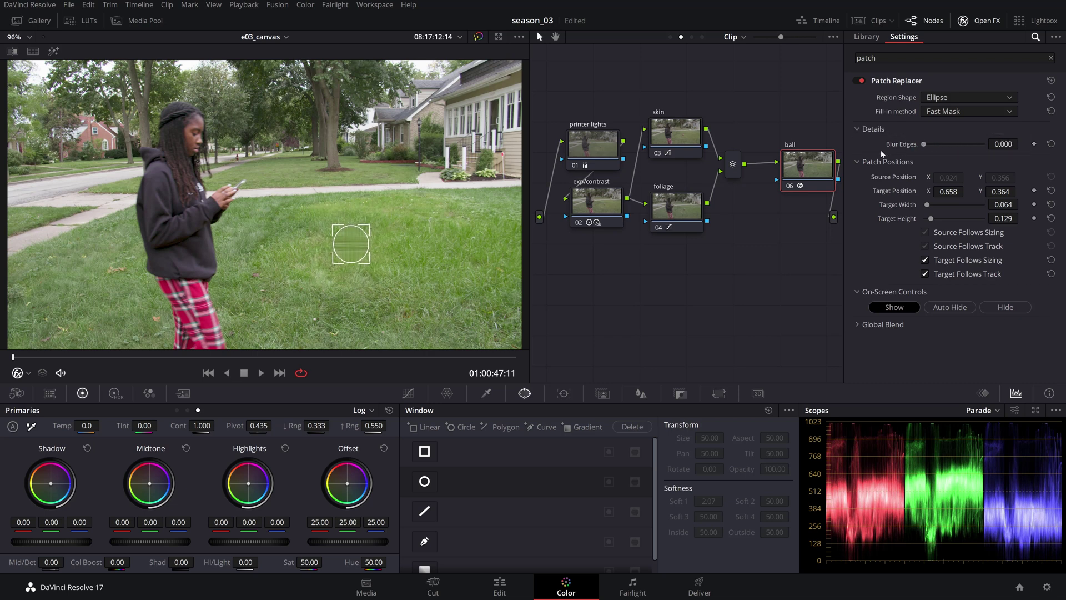
# Toggle the on-screen patch overlay off and on, then set fill-in method to Clone
pyautogui.click(997, 309)
pyautogui.click(895, 307)
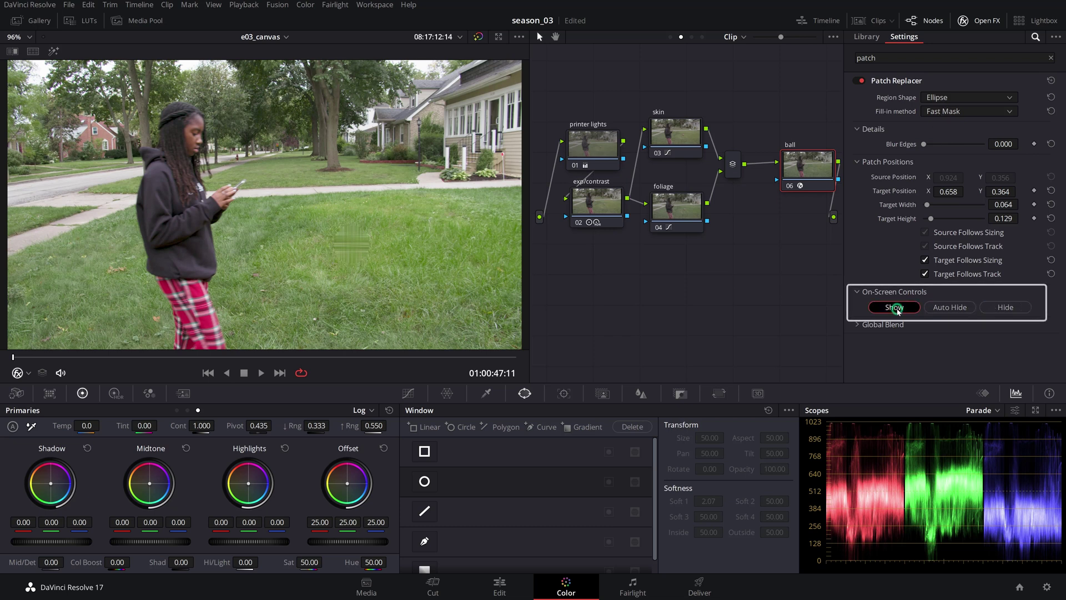
pyautogui.click(1003, 308)
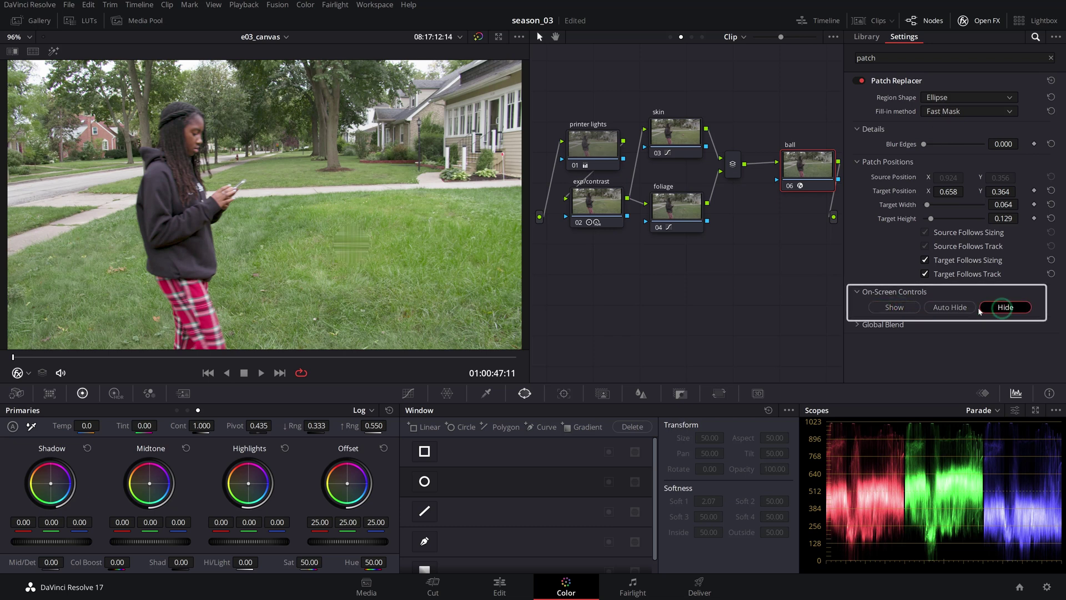
pyautogui.click(896, 307)
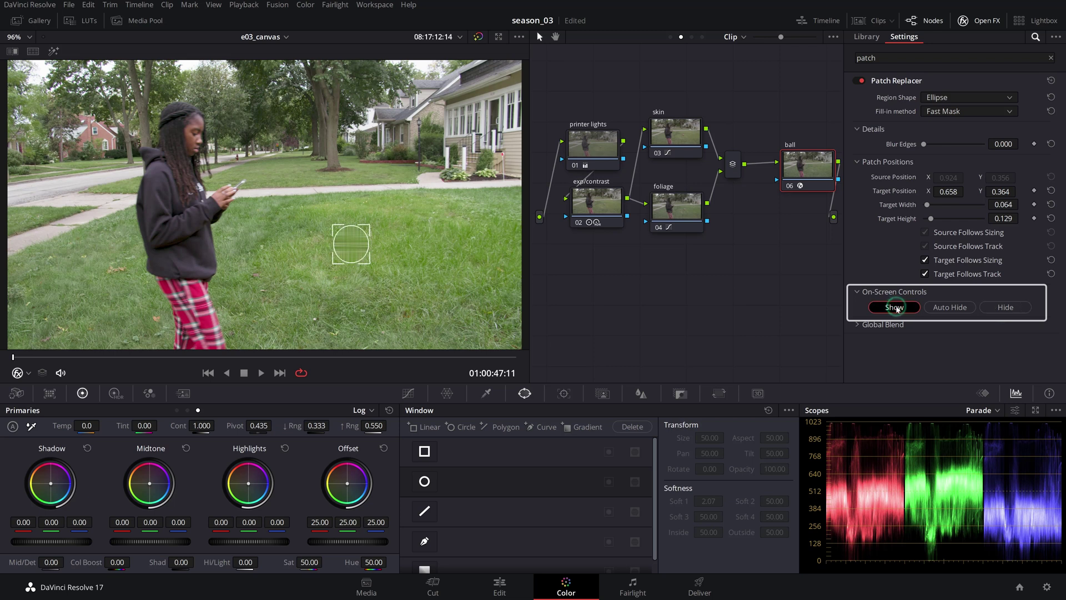
pyautogui.click(967, 112)
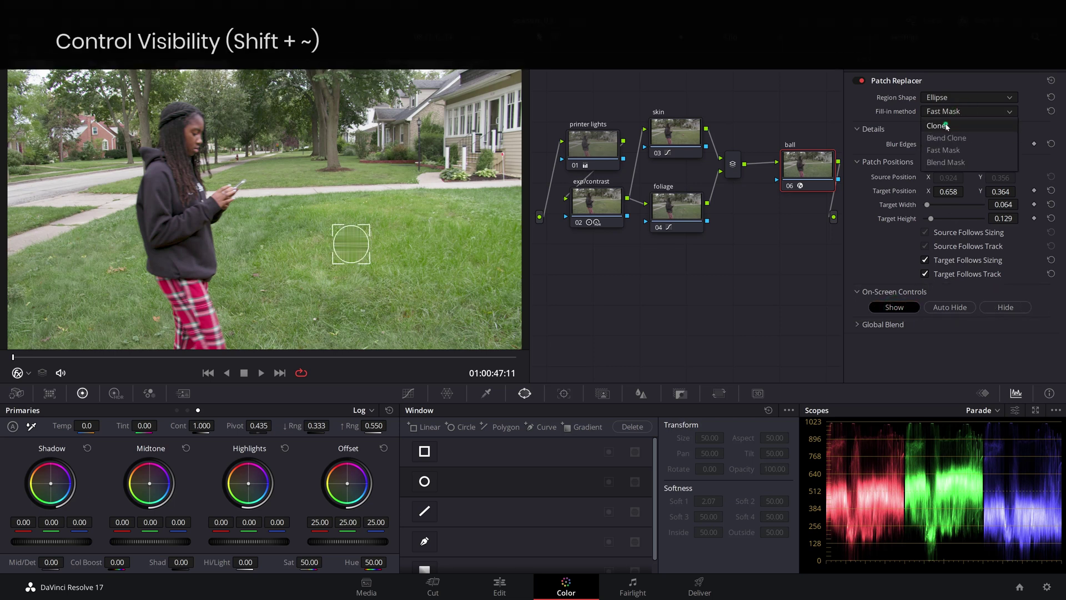
pyautogui.click(946, 126)
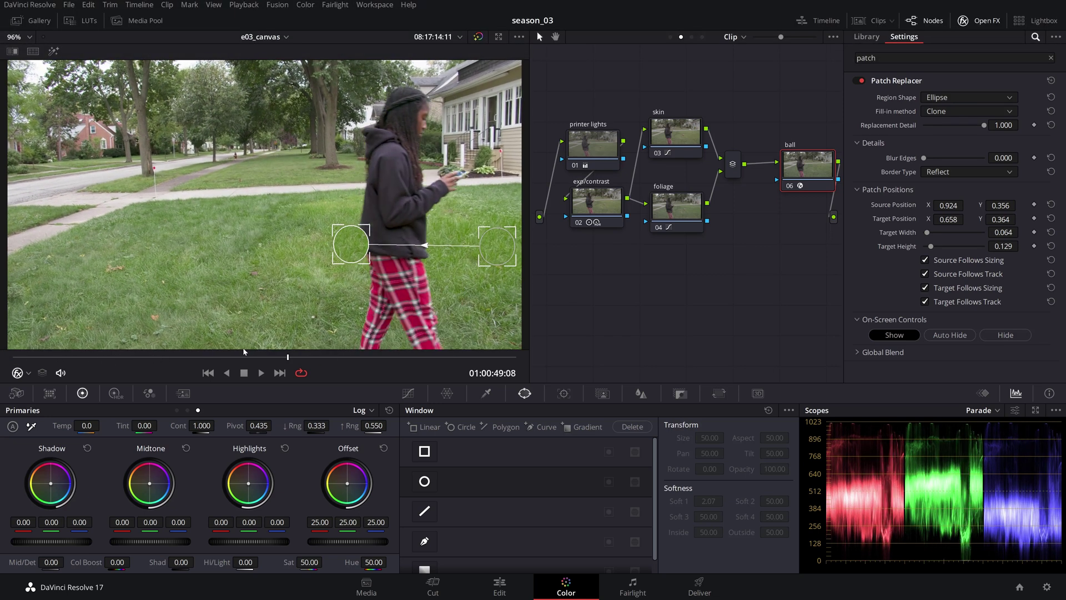
# From the start of the shot, set the tracker to FX mode with only Pan and Tilt, and place a tracker point on the grass
pyautogui.moveTo(245, 355); pyautogui.dragTo(13, 357)
pyautogui.click(565, 393)
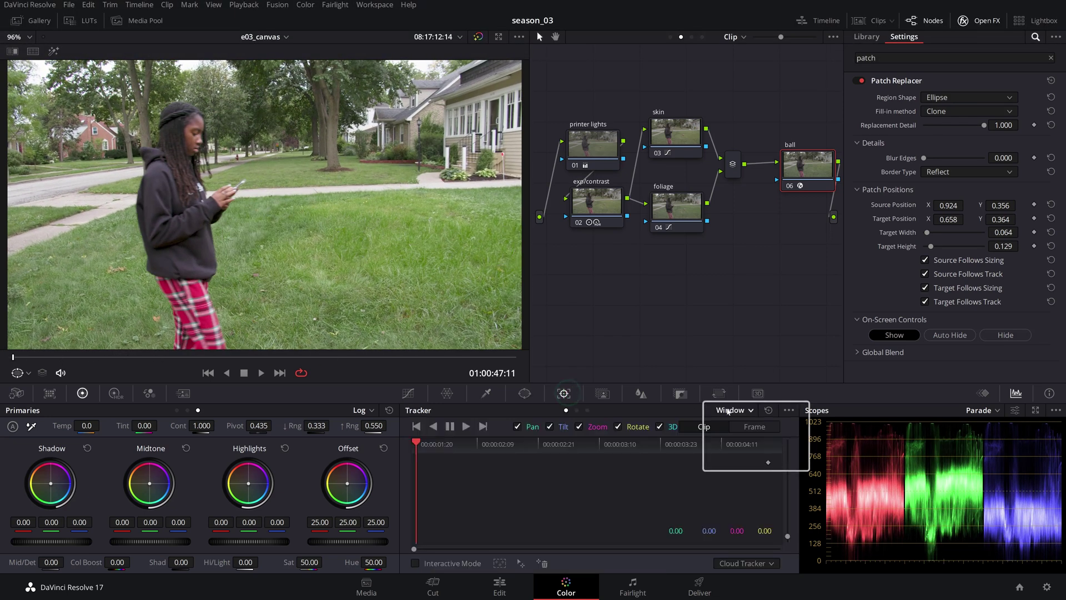
pyautogui.click(733, 410)
pyautogui.click(734, 449)
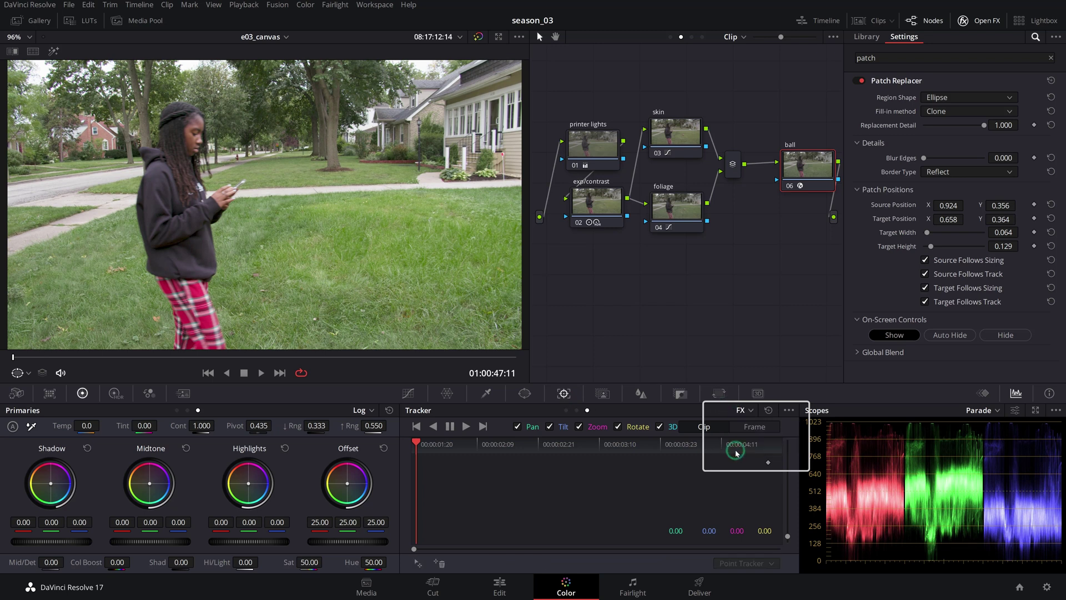
pyautogui.click(659, 427)
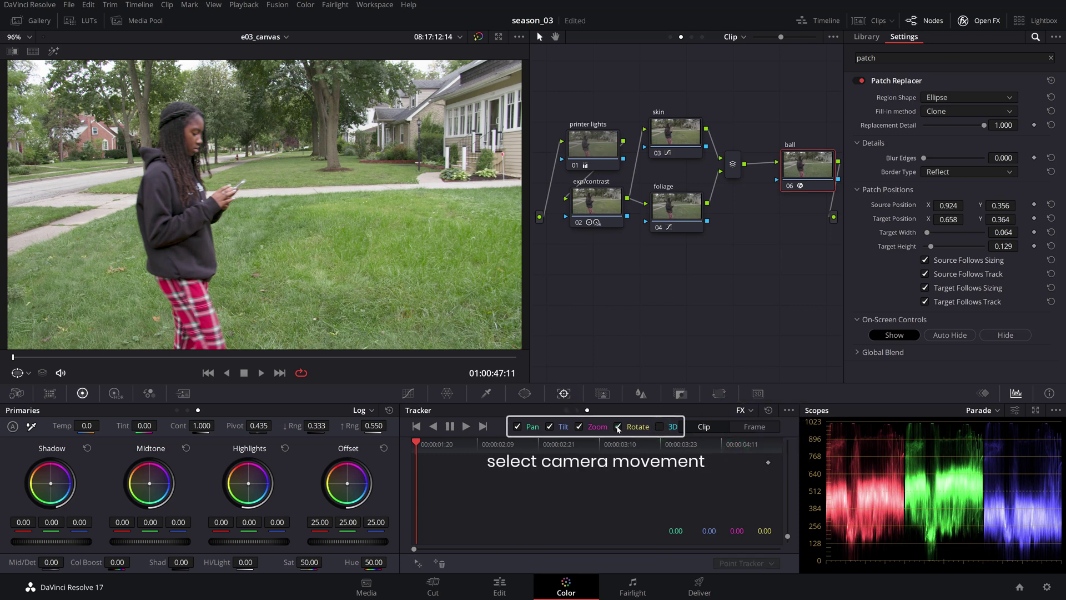
pyautogui.click(618, 427)
pyautogui.click(579, 427)
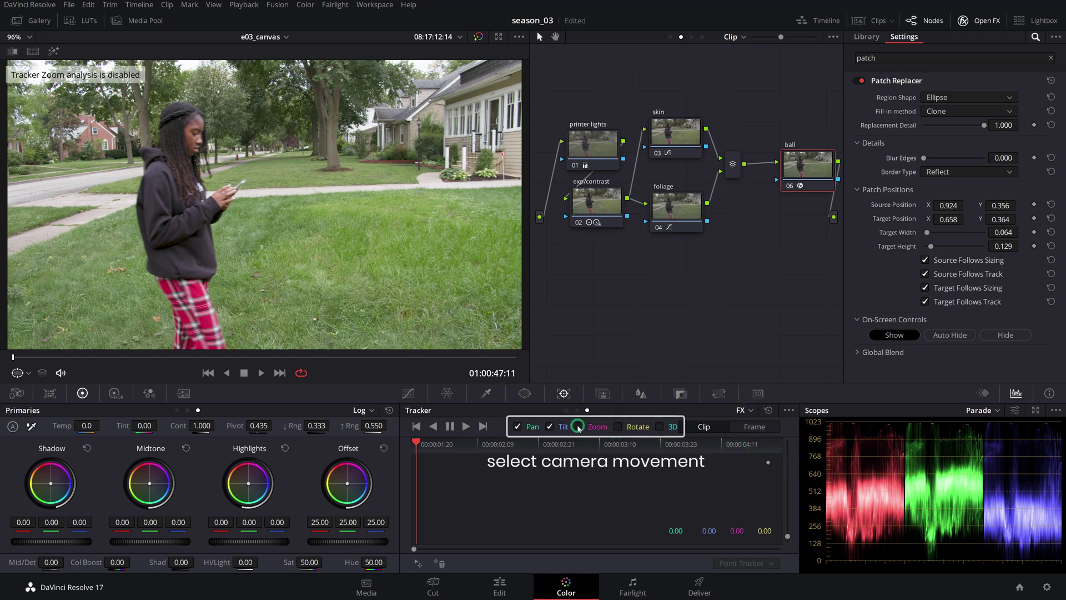
pyautogui.click(417, 562)
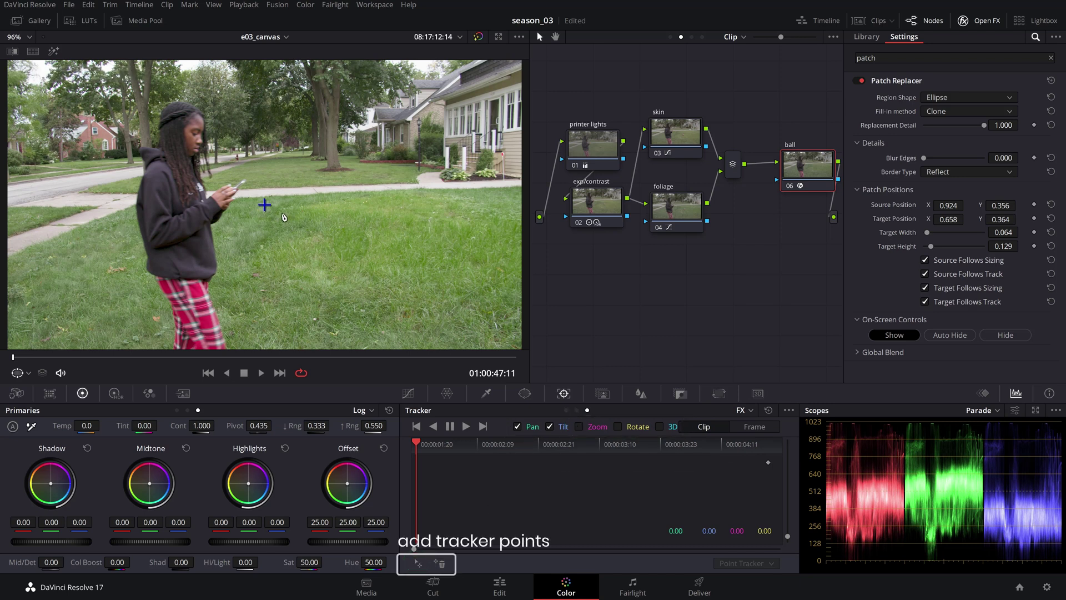
pyautogui.moveTo(263, 204); pyautogui.dragTo(307, 320)
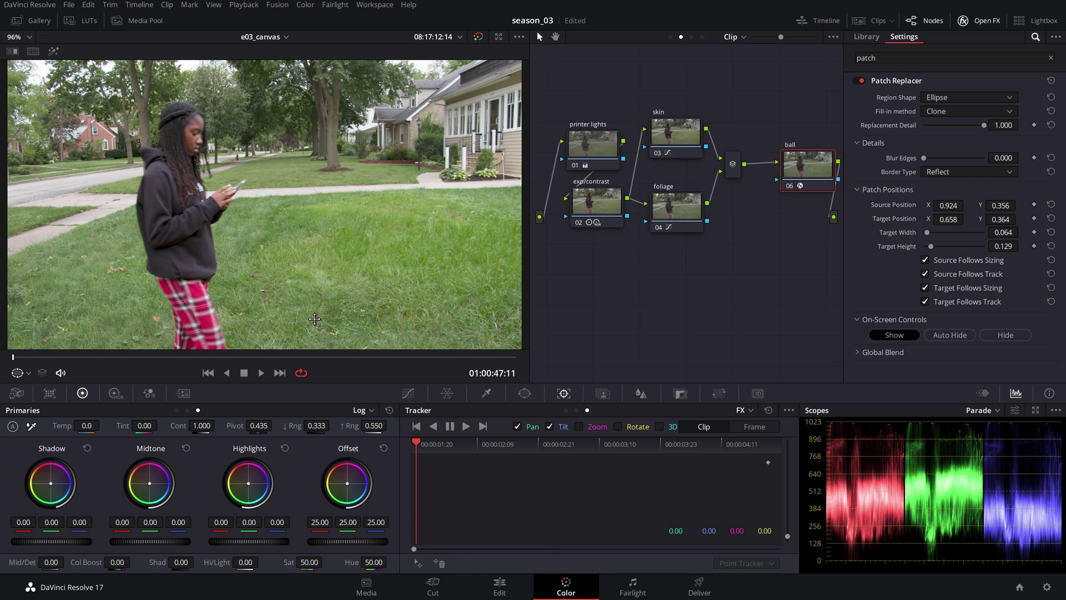
# Track the point forward, review it, then clear the track data after the current frame in Frame mode
pyautogui.click(465, 426)
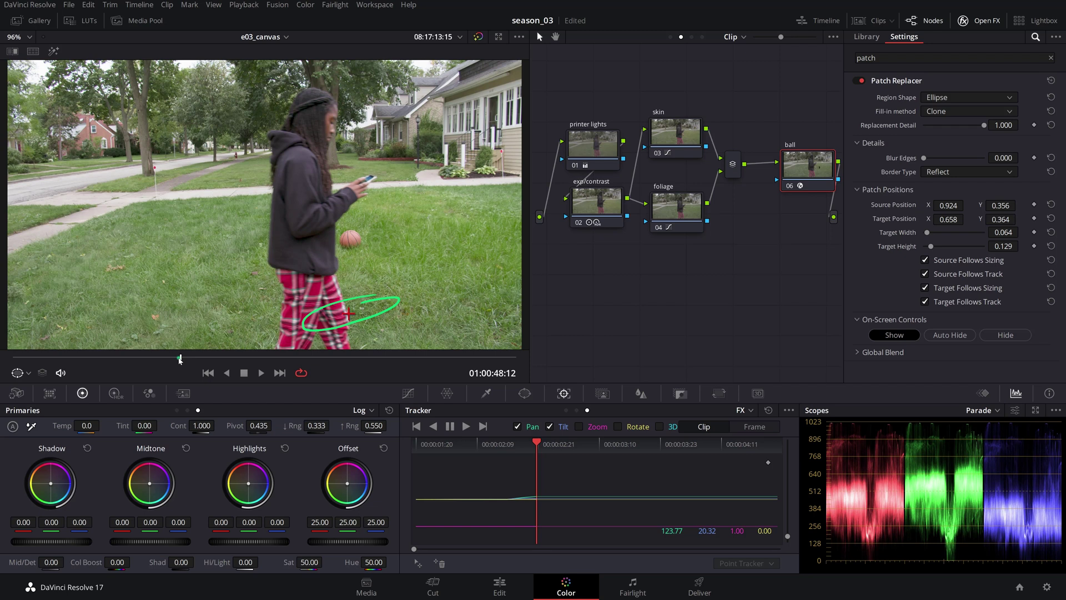
pyautogui.moveTo(179, 360); pyautogui.dragTo(133, 360)
pyautogui.click(753, 427)
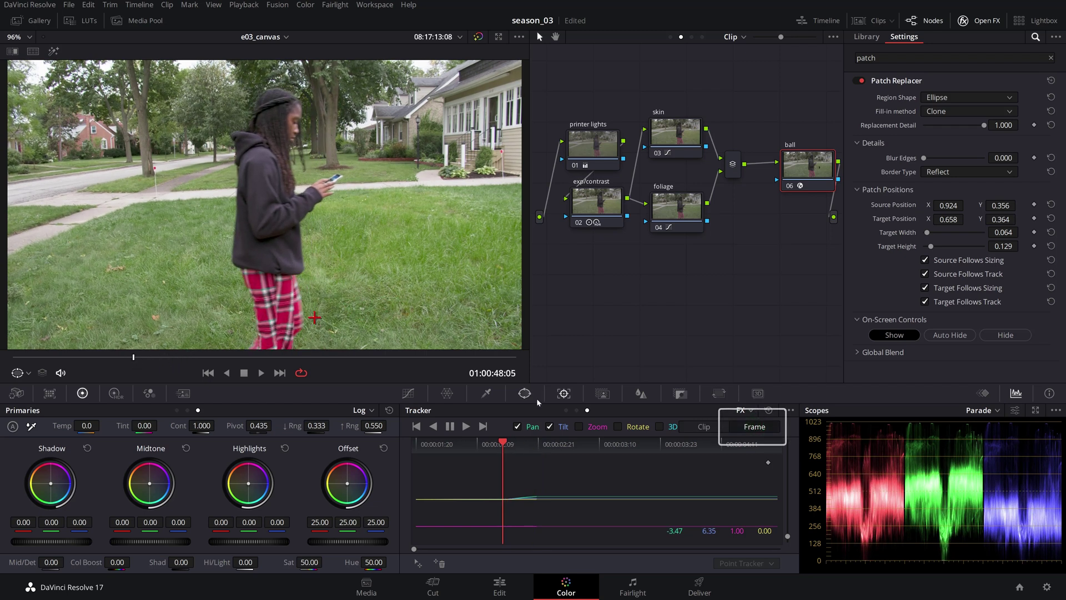
pyautogui.click(503, 460)
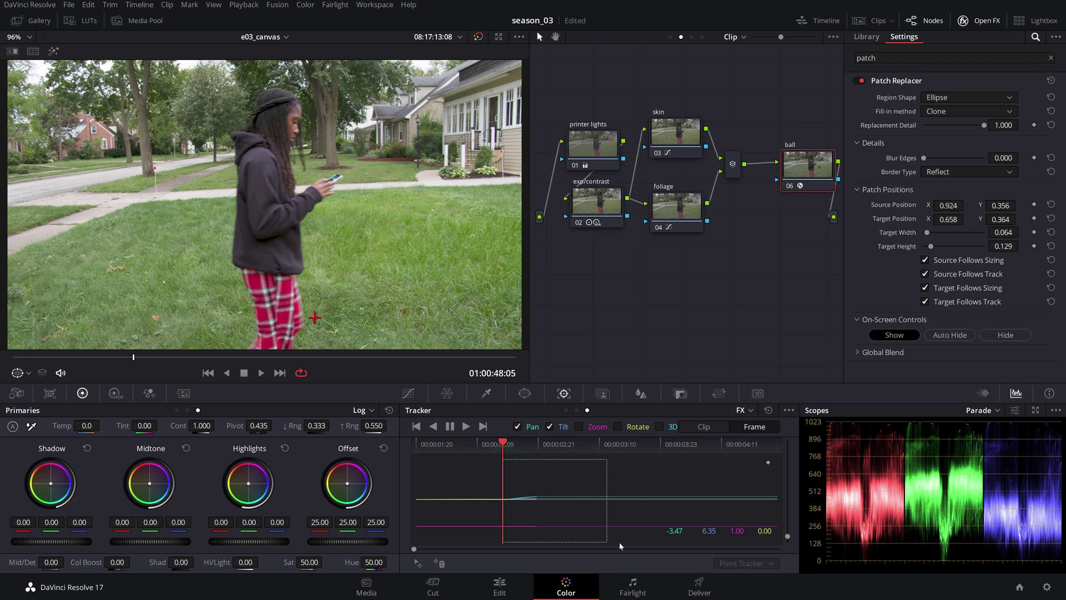
pyautogui.click(791, 411)
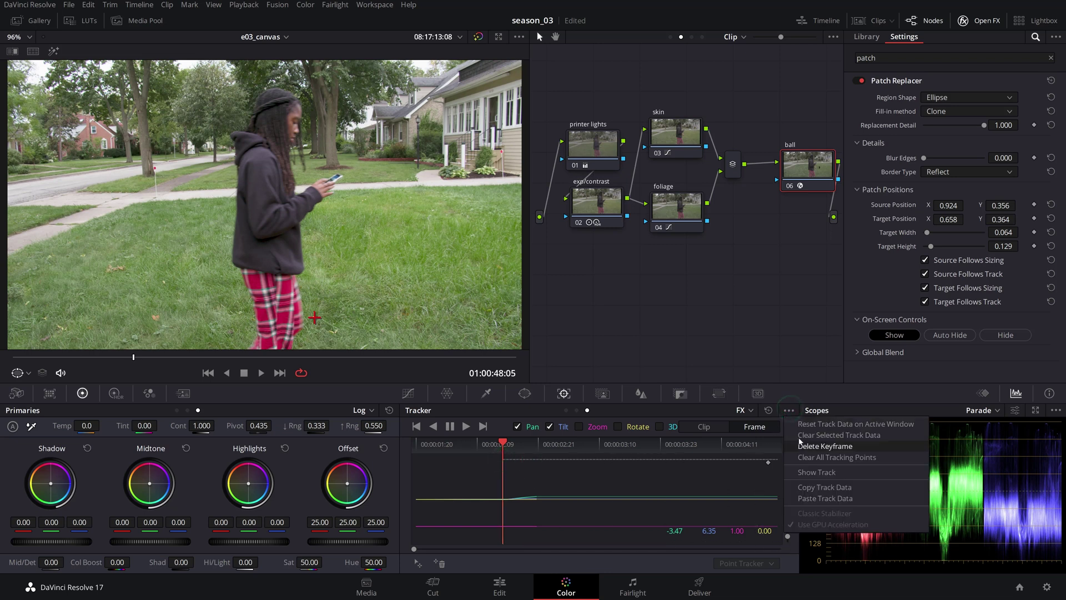
pyautogui.click(797, 434)
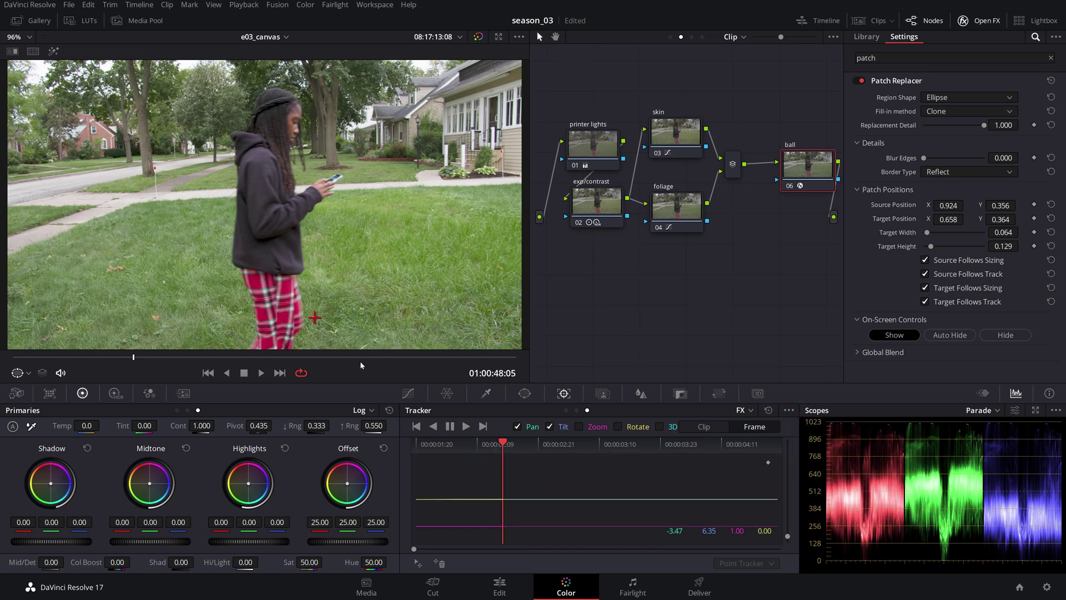
# Move the tracking point onto open grass at left, re-track forward, and raise Blur Edges to 0.477
pyautogui.moveTo(304, 317); pyautogui.dragTo(163, 282)
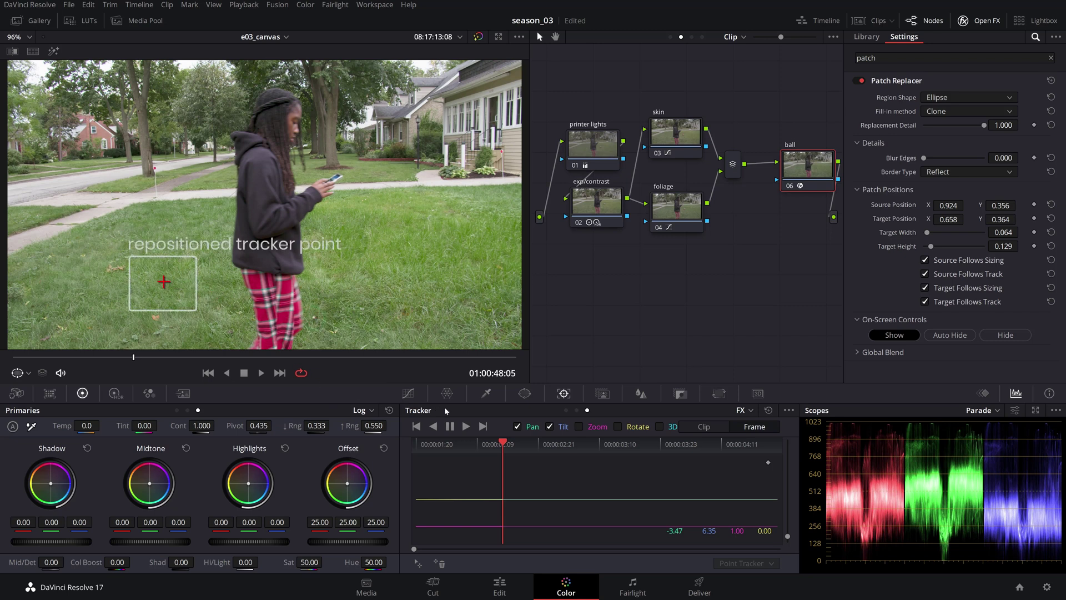
pyautogui.click(467, 427)
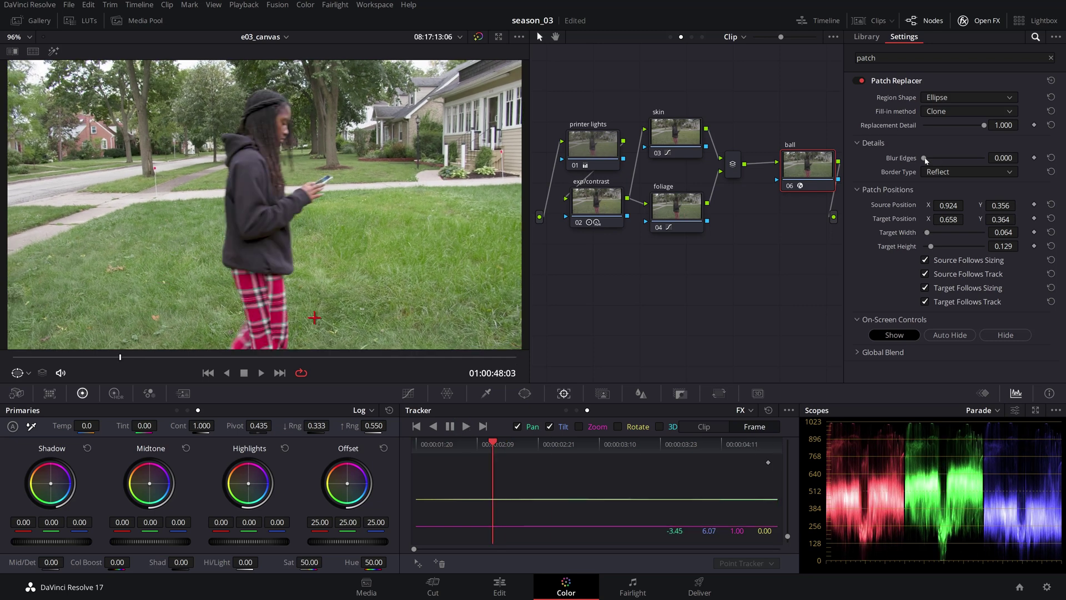
pyautogui.moveTo(925, 158); pyautogui.dragTo(937, 158)
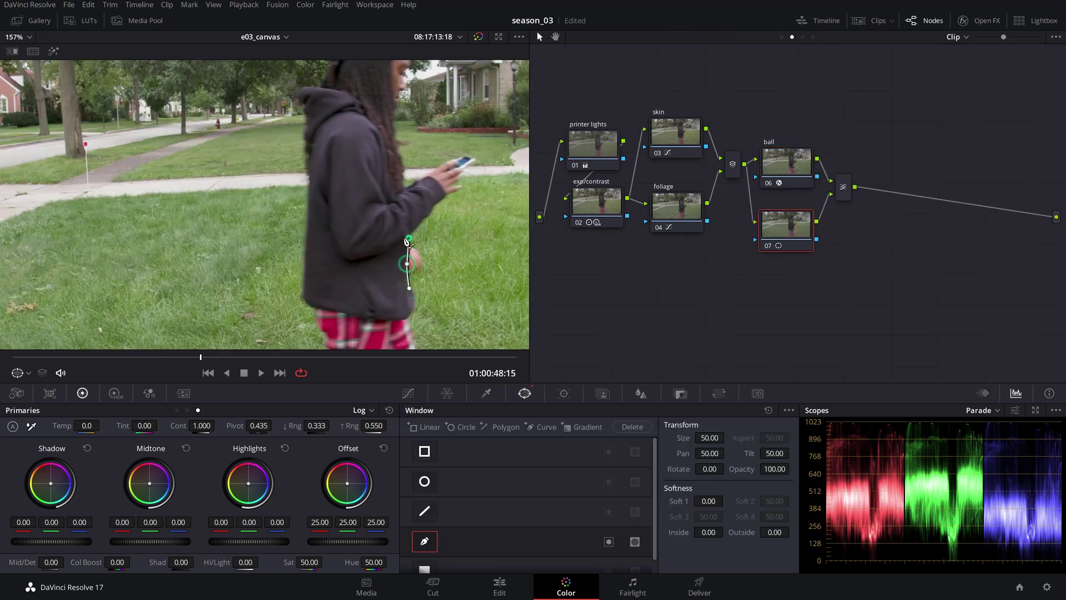
# Draw a three-point polygon window around the hoodie on node 07 and scrub through the shot to check it
pyautogui.click(336, 230)
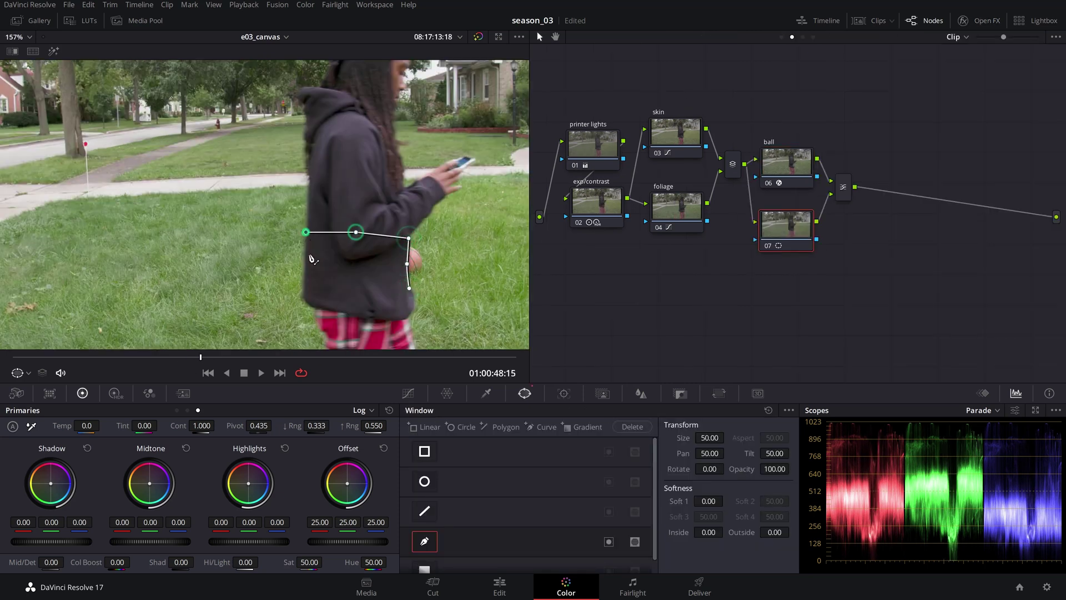
pyautogui.click(285, 301)
pyautogui.click(378, 320)
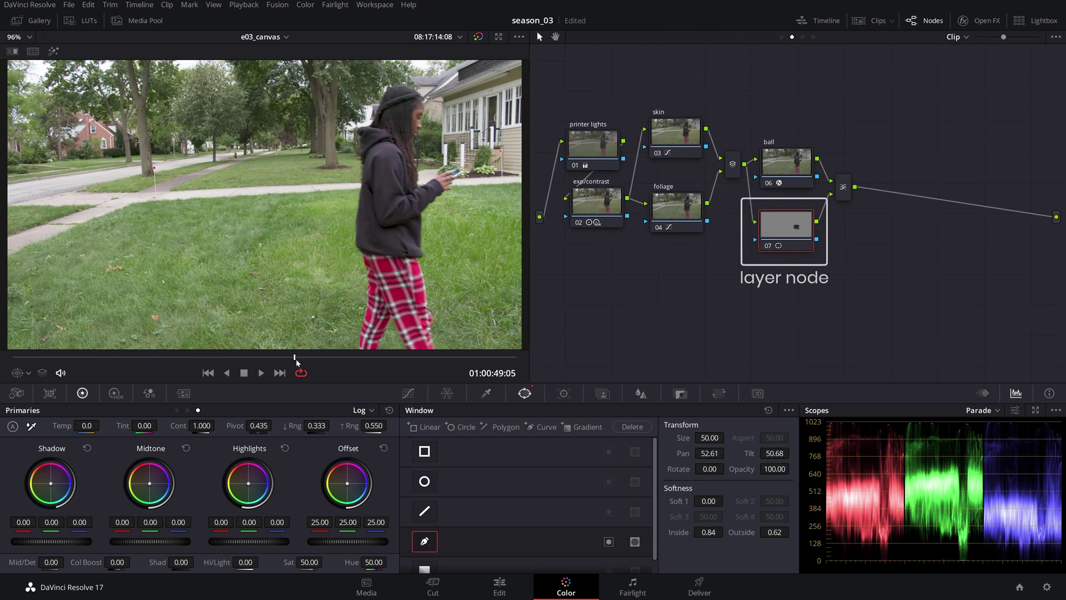
pyautogui.moveTo(186, 371); pyautogui.dragTo(311, 367)
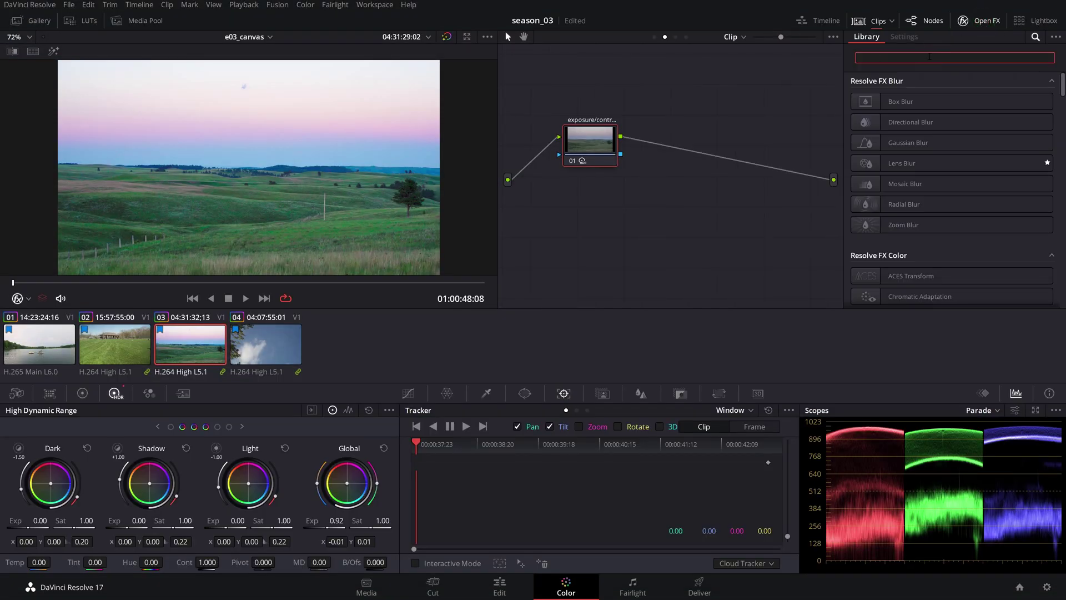
# Filter the effects library to Object Removal, then review the park lawn and dusk prairie clips
pyautogui.write('object')
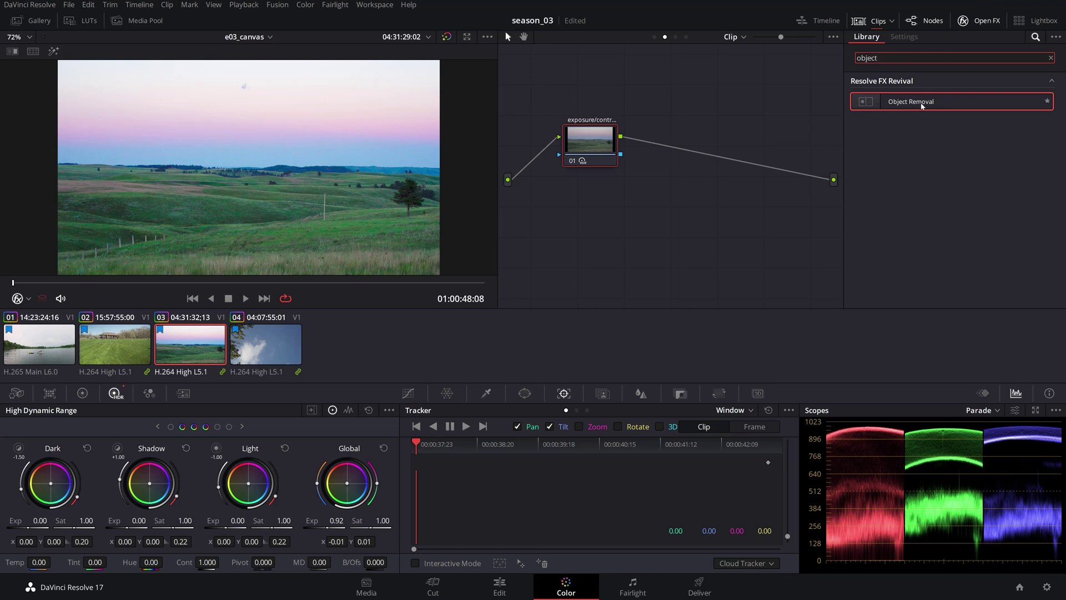
pyautogui.click(921, 103)
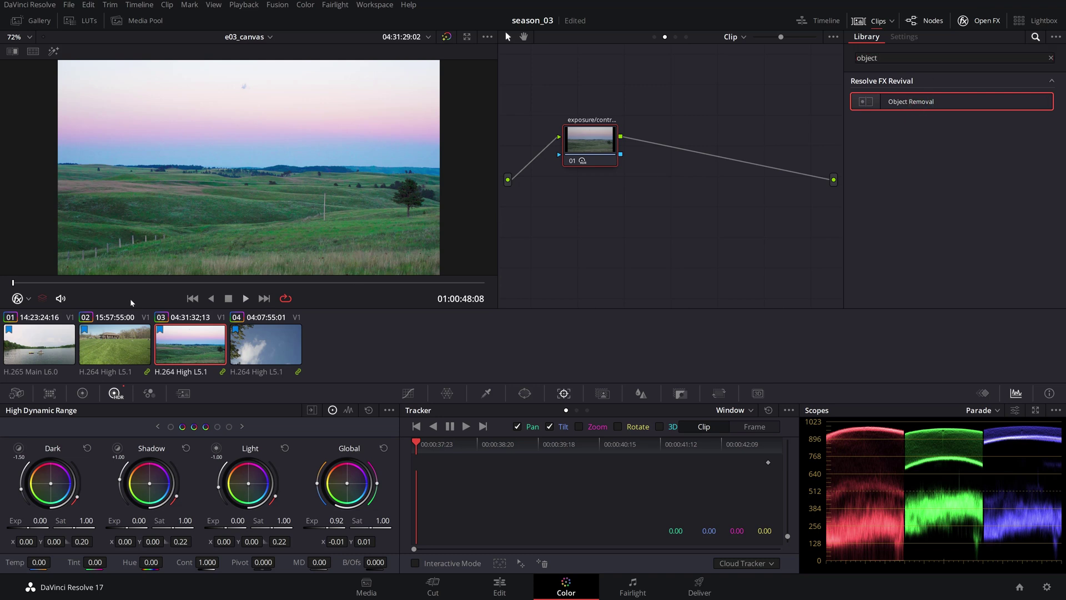
pyautogui.click(89, 319)
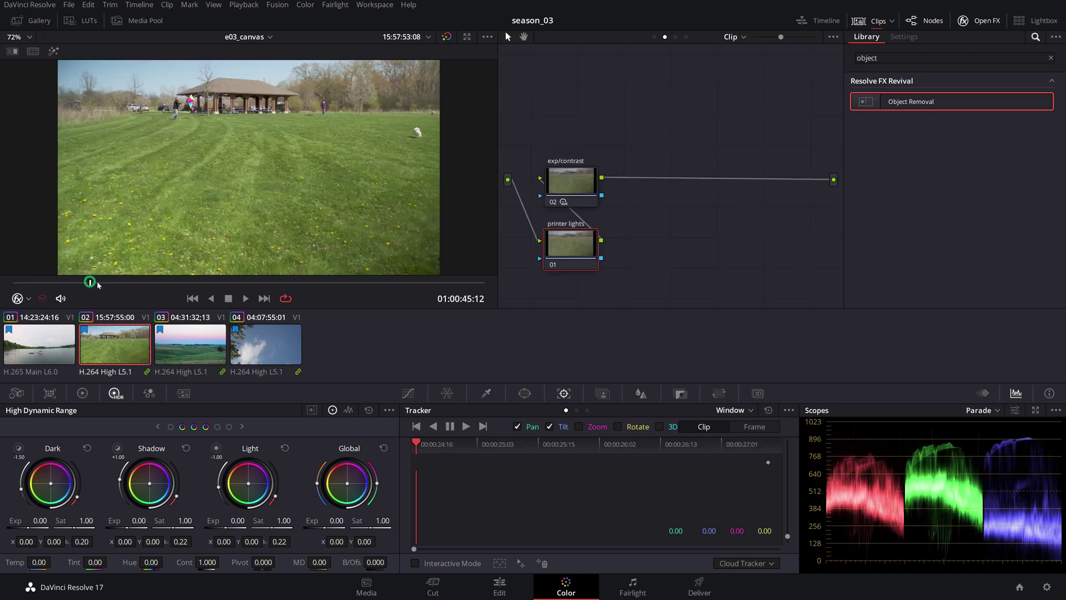
pyautogui.moveTo(90, 281); pyautogui.dragTo(297, 283)
pyautogui.press('Down')
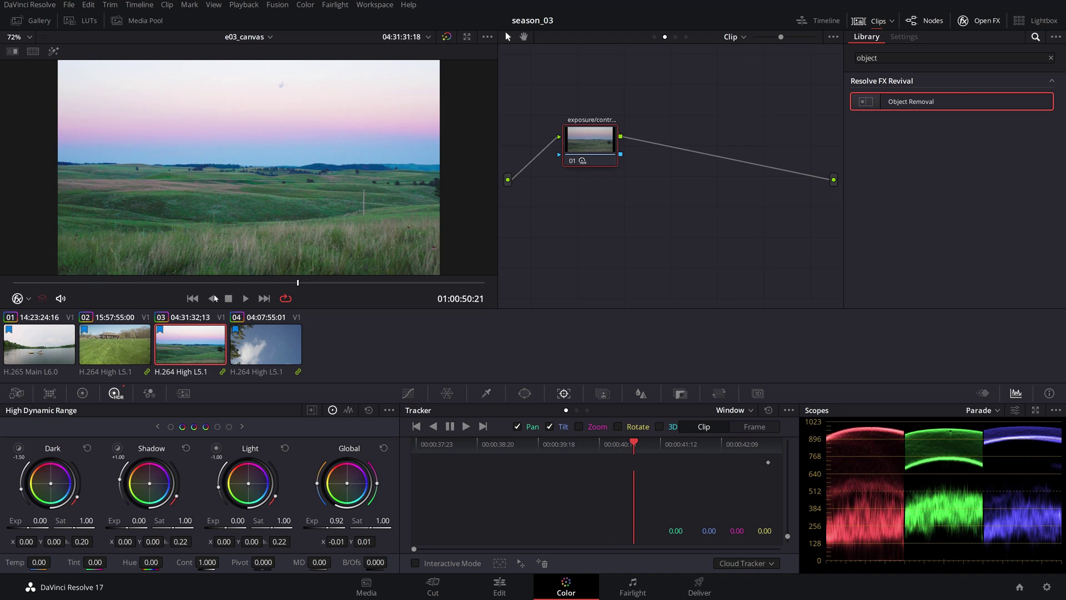
# Scrub through the lake clip, return to the park lawn clip, and review the sky-and-clouds clip
pyautogui.click(47, 342)
pyautogui.moveTo(85, 282); pyautogui.dragTo(360, 283)
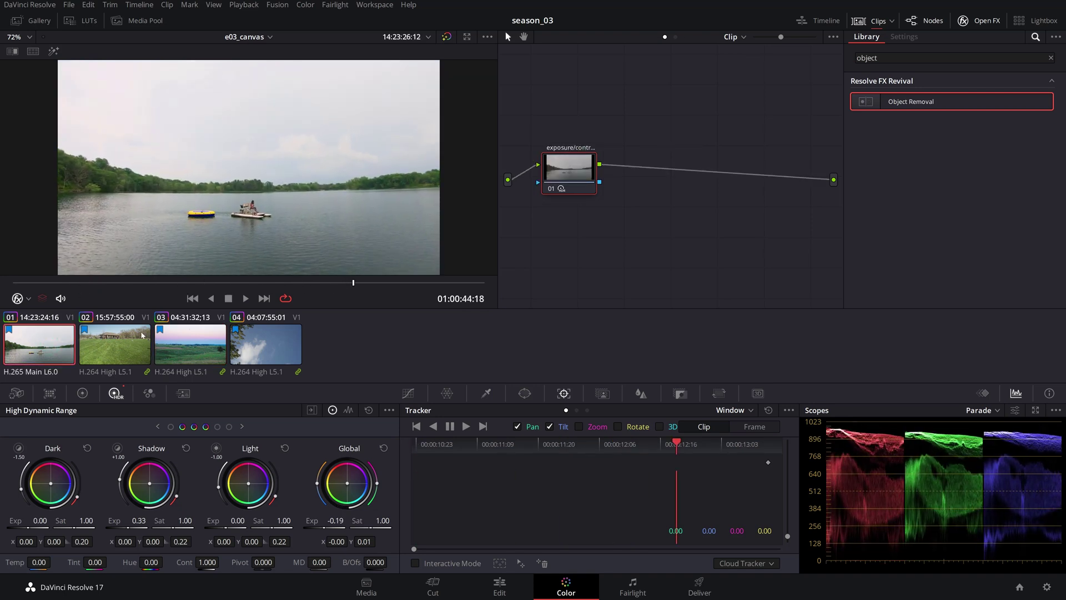
pyautogui.click(142, 334)
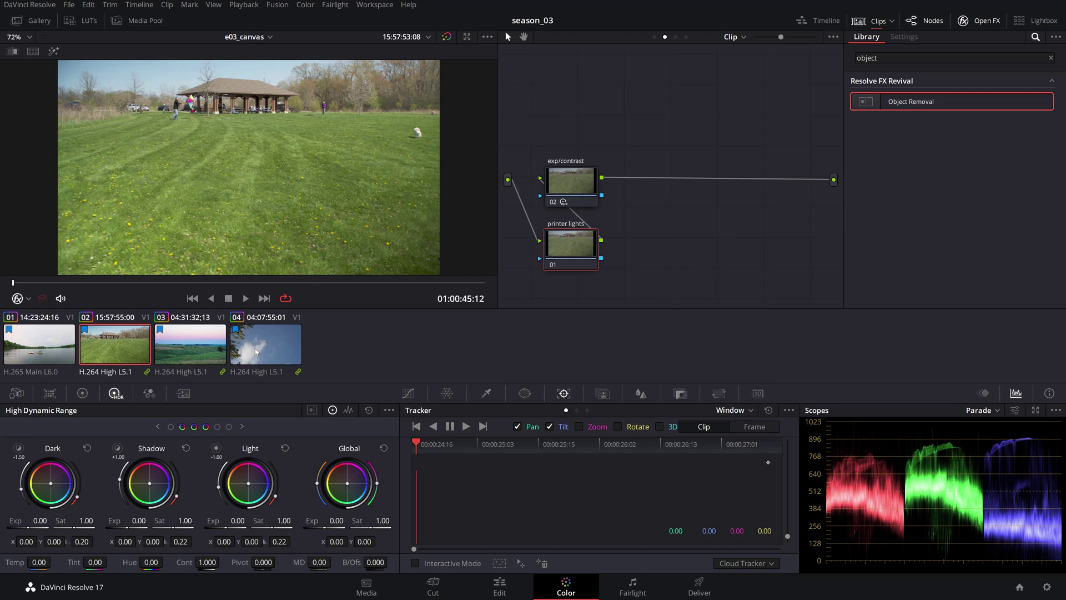
pyautogui.click(266, 349)
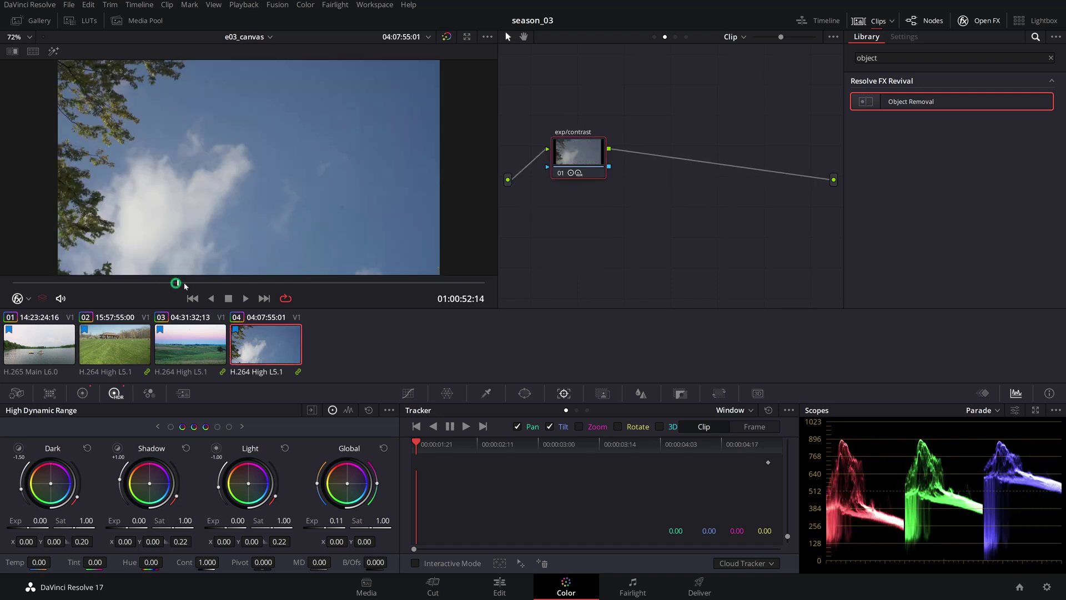
pyautogui.click(166, 283)
pyautogui.moveTo(166, 282); pyautogui.dragTo(274, 283)
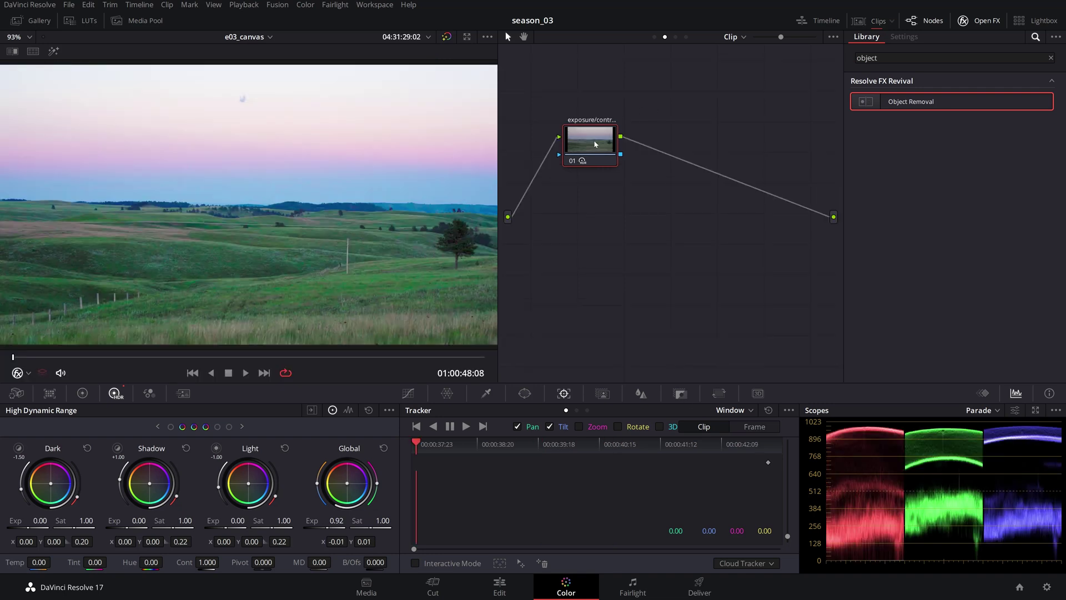
# Add a serial node after the grade and label it 'cloud'
pyautogui.rightClick(594, 144)
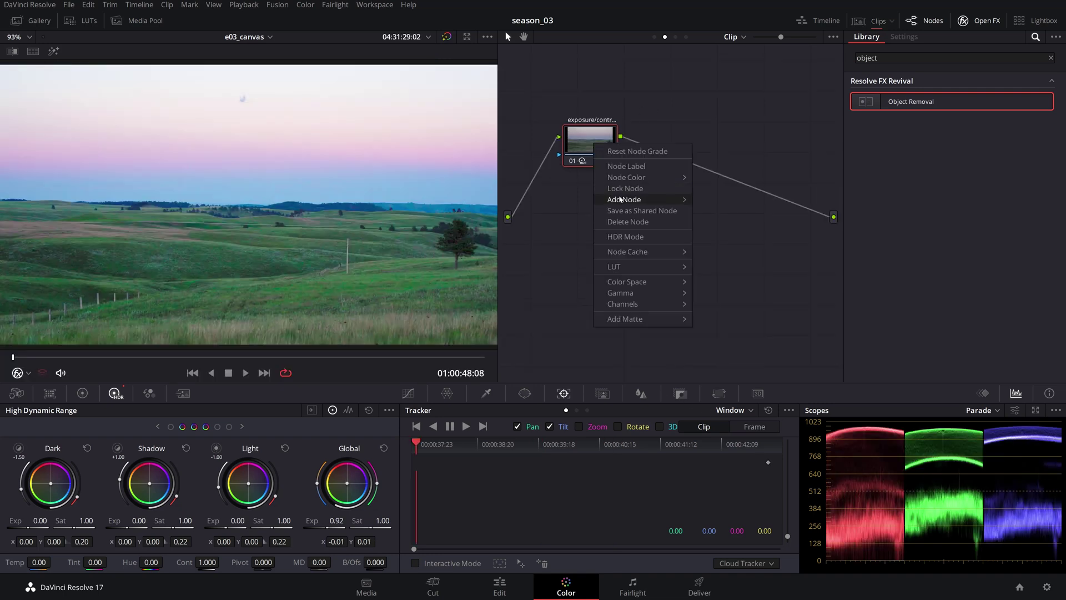
pyautogui.moveTo(666, 197)
pyautogui.click(721, 201)
pyautogui.rightClick(659, 149)
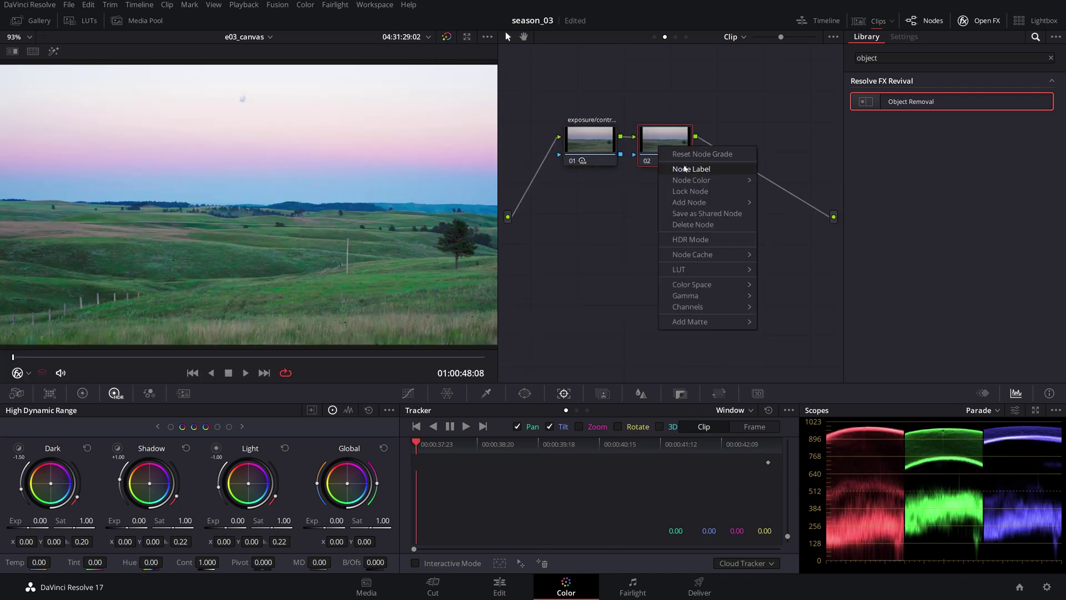
pyautogui.click(685, 169)
pyautogui.write('cloud')
# Place a circle window over the small cloud and track it forward through the clip
pyautogui.click(524, 393)
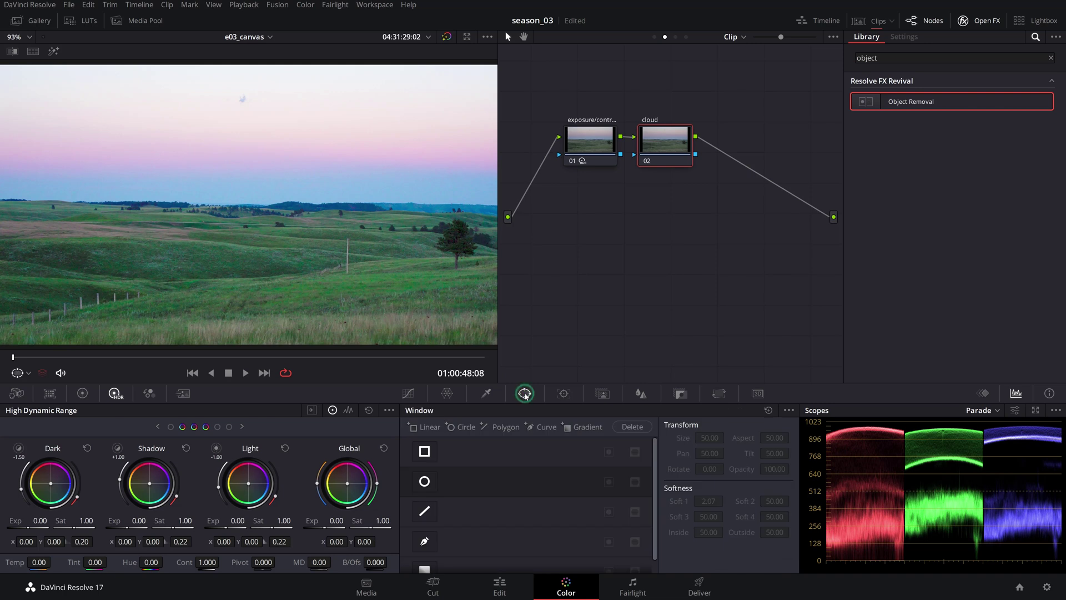
pyautogui.click(424, 481)
pyautogui.scroll(2, 272, 228)
pyautogui.scroll(2, 271, 227)
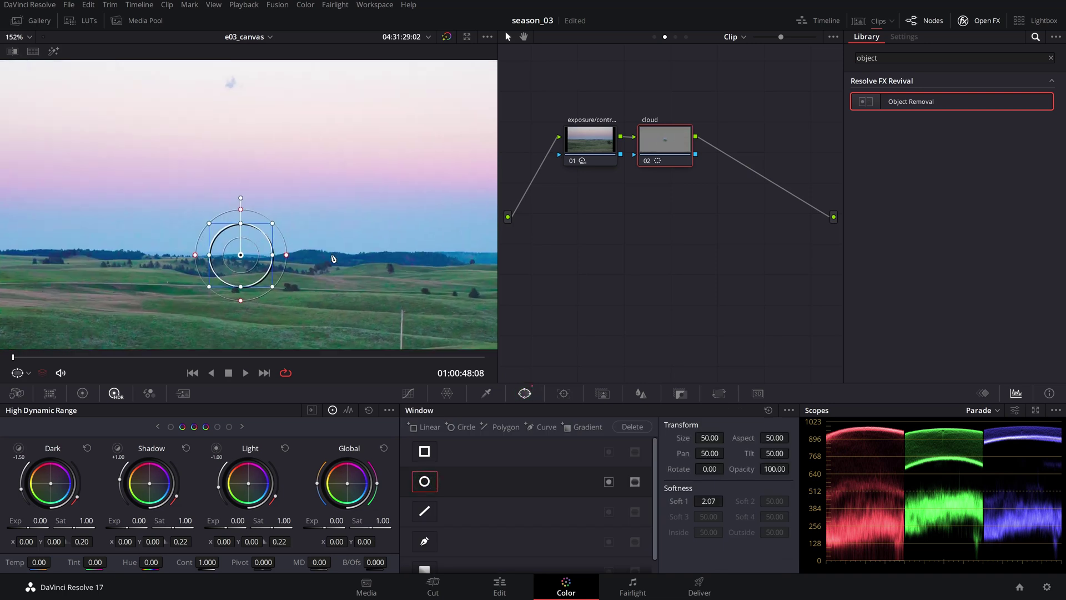
pyautogui.moveTo(271, 227); pyautogui.dragTo(227, 122)
pyautogui.click(564, 394)
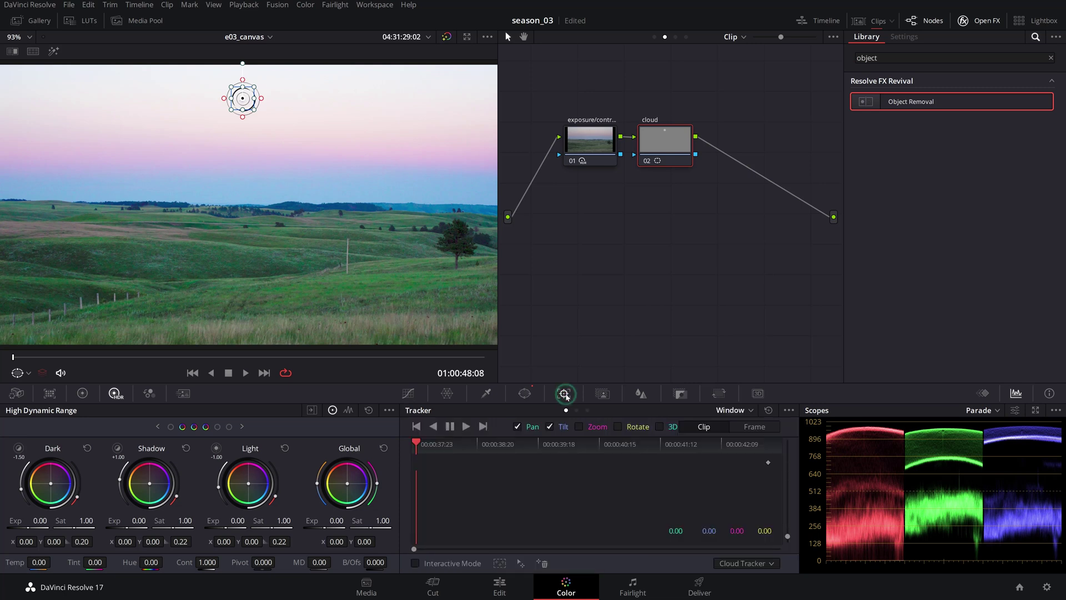
pyautogui.click(466, 426)
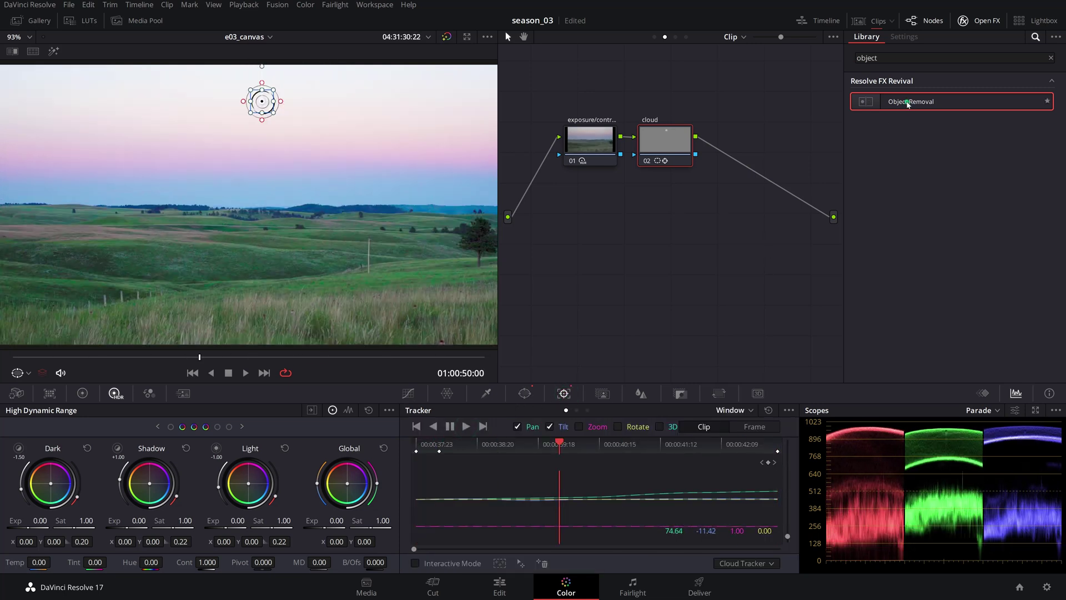
# Apply the Object Removal effect from the OpenFX Library to the cloud node
pyautogui.moveTo(908, 104); pyautogui.dragTo(671, 142)
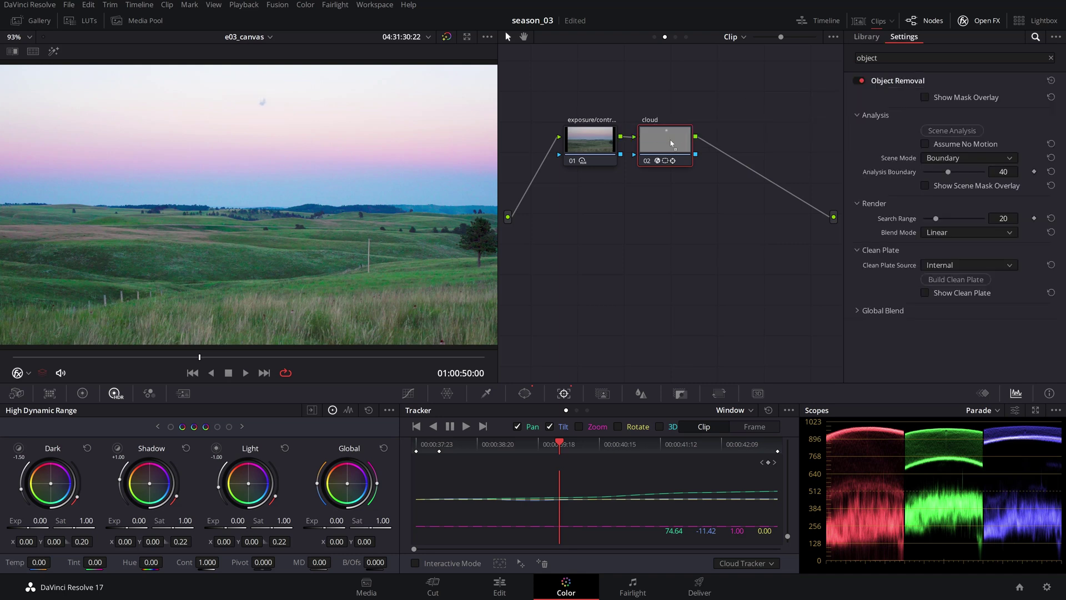
pyautogui.rightClick(671, 143)
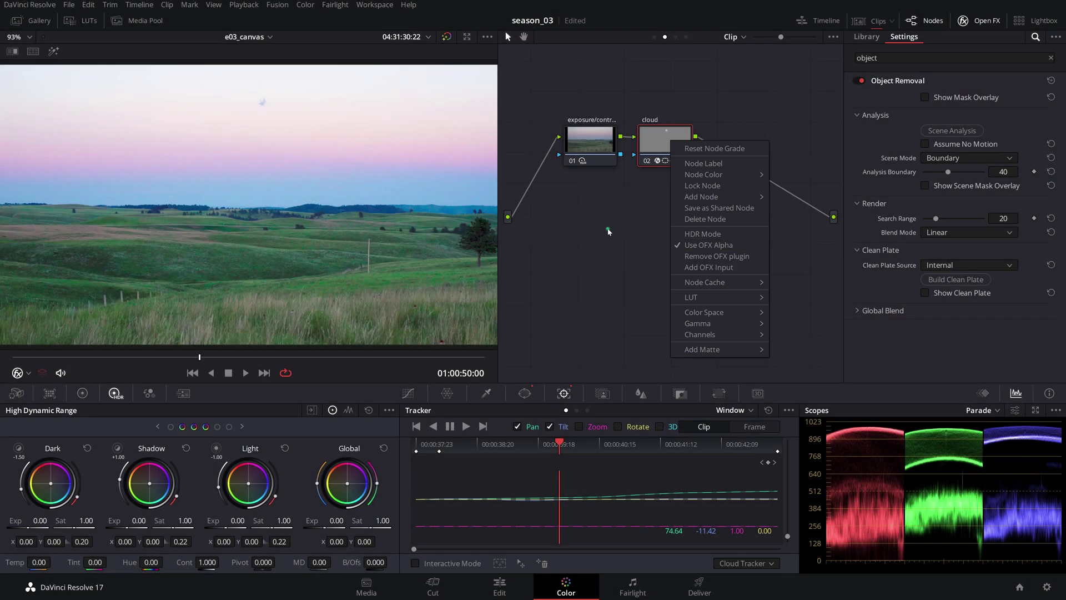
pyautogui.click(608, 230)
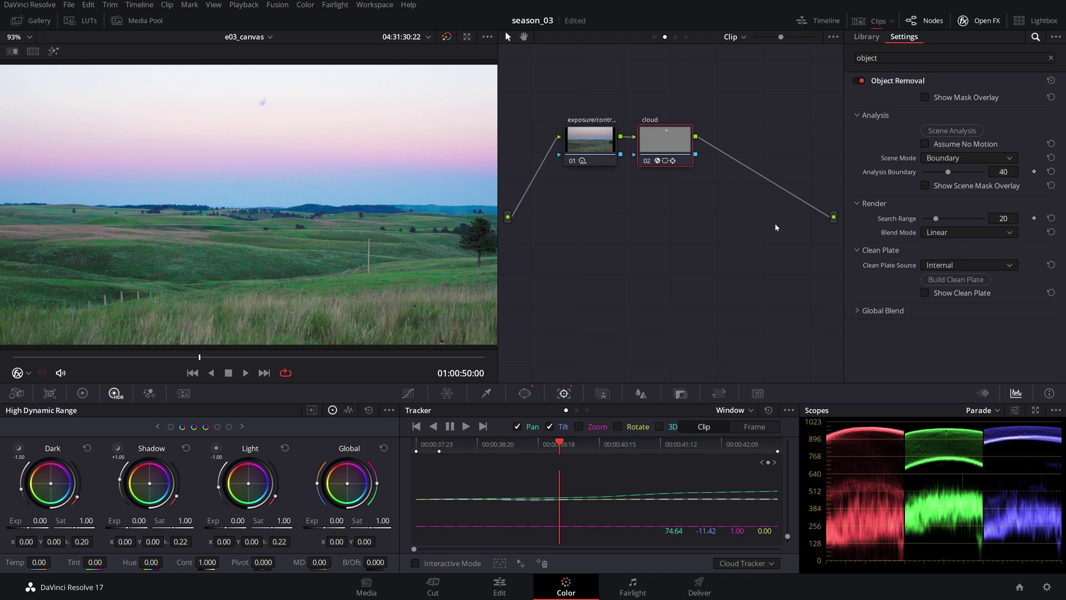
# Run Scene Analysis and scrub back through the clip to check the patched sky
pyautogui.click(940, 132)
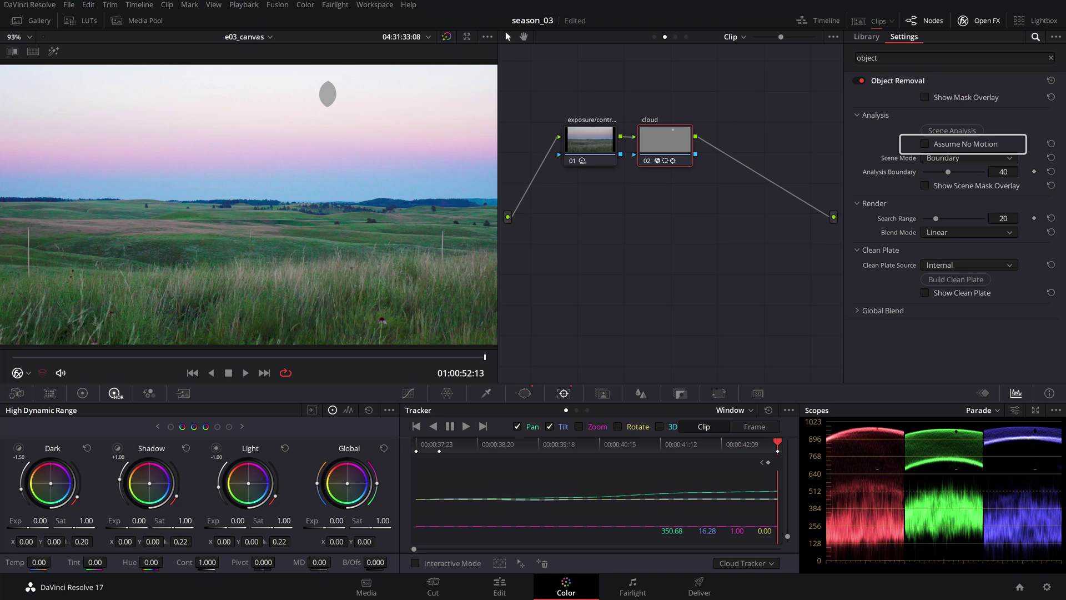
pyautogui.click(429, 357)
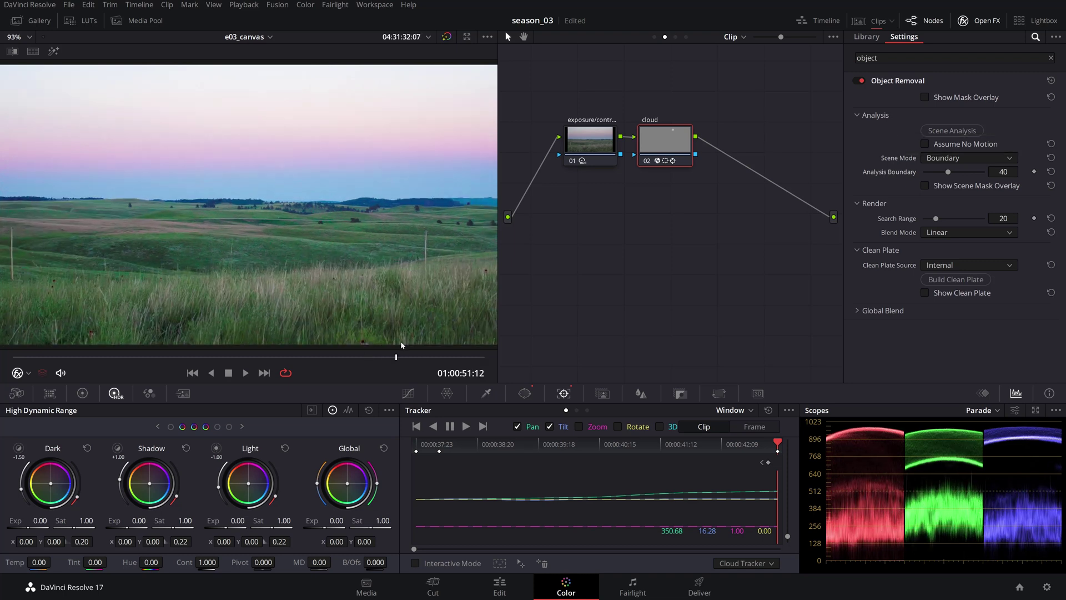
pyautogui.click(220, 342)
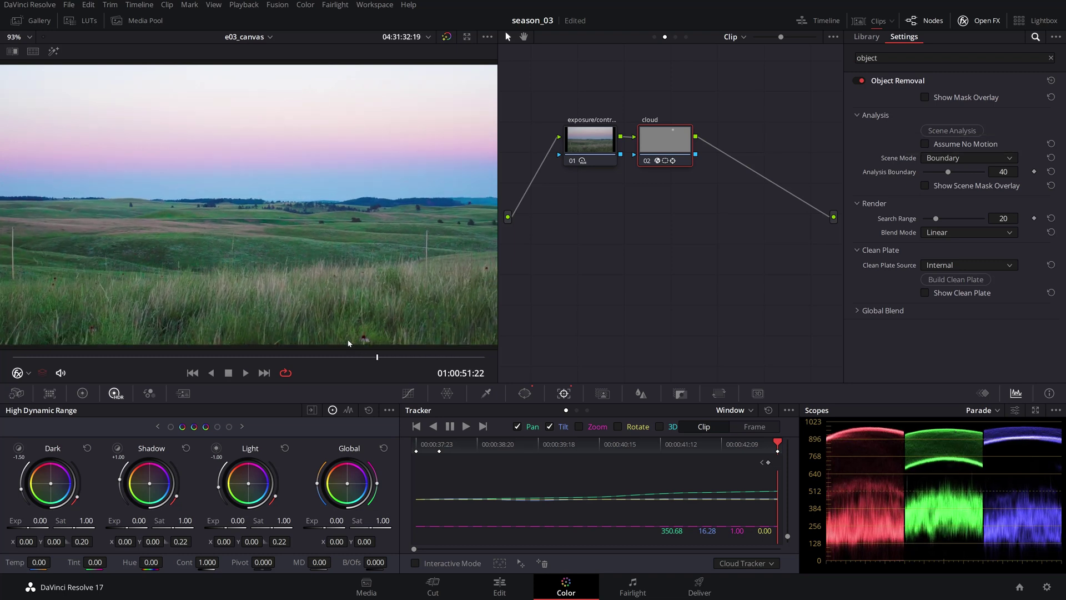
pyautogui.moveTo(220, 343); pyautogui.dragTo(27, 358)
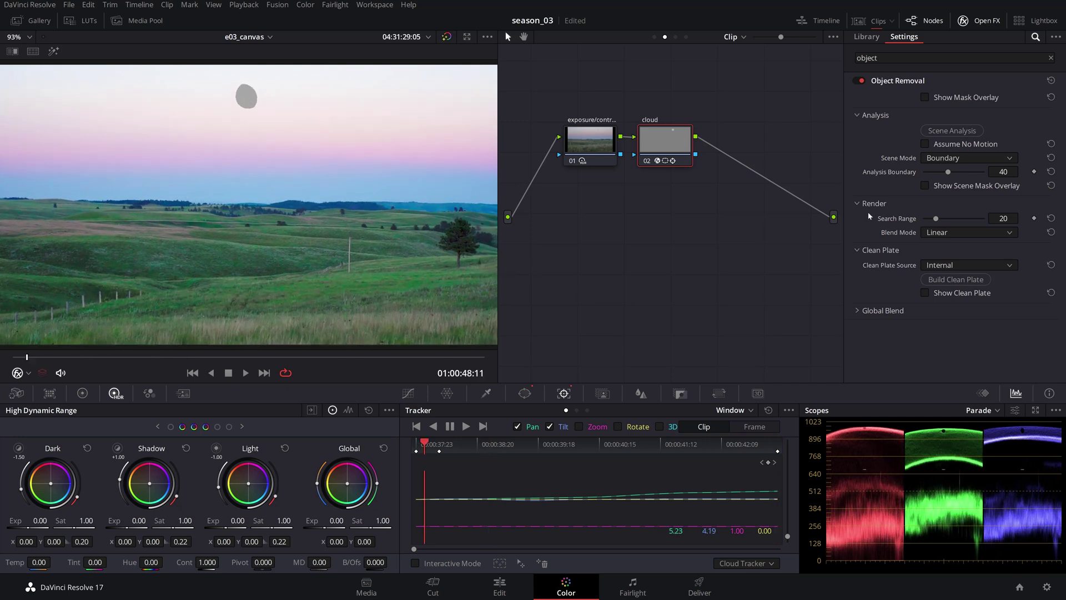
# Try a larger Search Range, review playback, reset it to 20, and save the project
pyautogui.moveTo(944, 220)
pyautogui.mouseDown()
pyautogui.moveTo(928, 224)
pyautogui.moveTo(948, 222)
pyautogui.mouseUp()
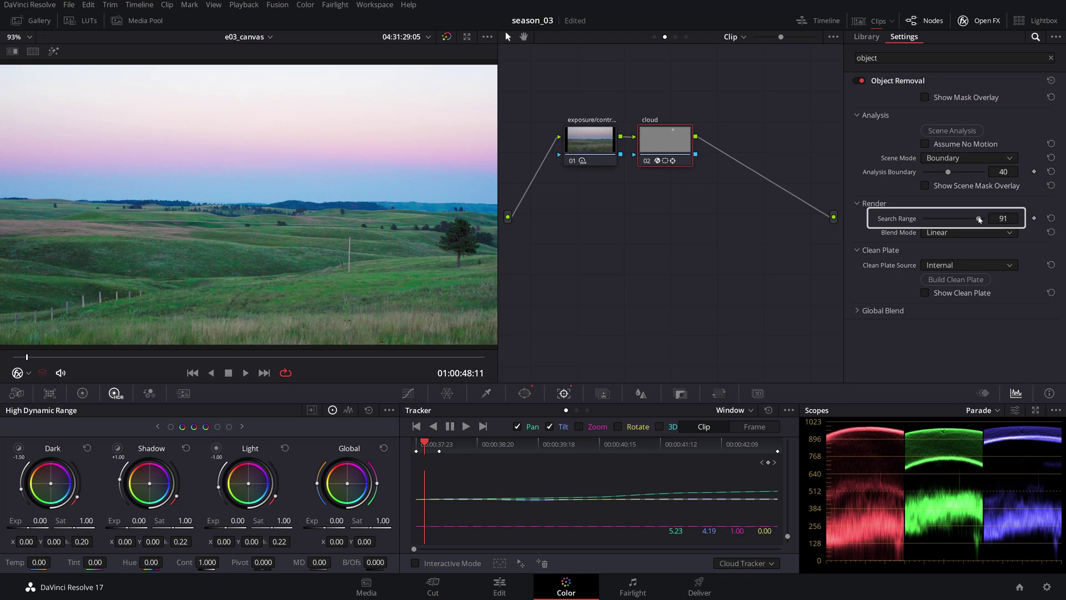
pyautogui.moveTo(30, 360); pyautogui.dragTo(207, 353)
pyautogui.press('space')
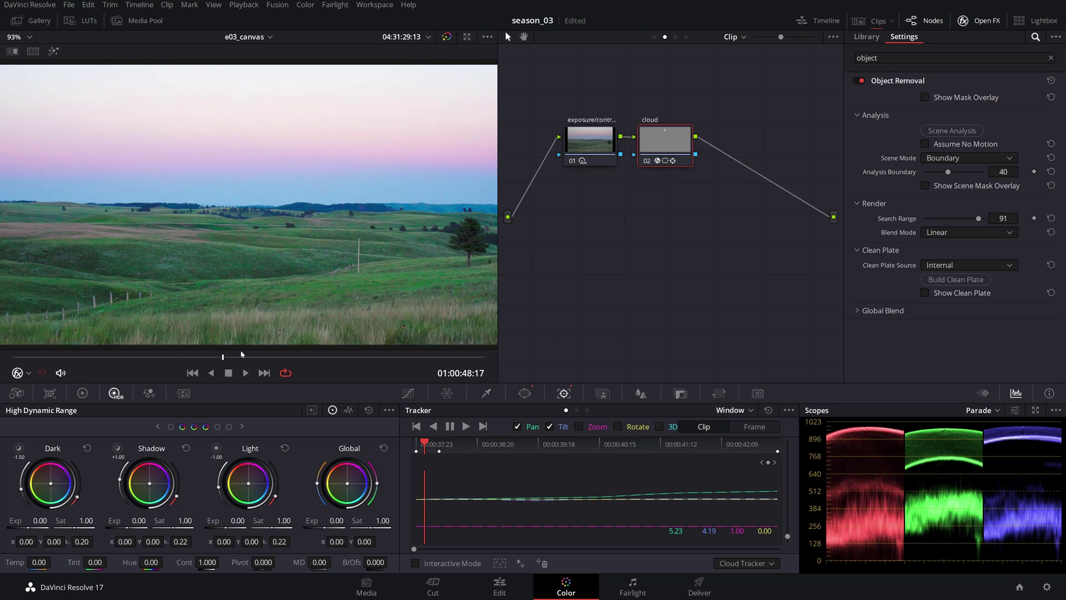
pyautogui.doubleClick(896, 220)
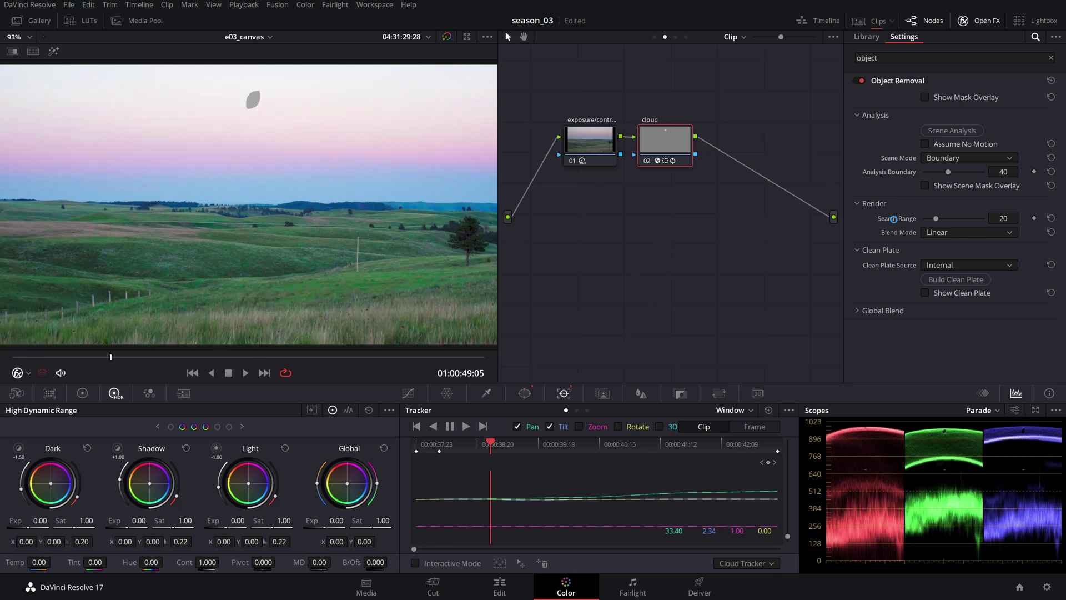
pyautogui.hotkey('ctrl', 's')
# Build a clean plate, set Blend Mode to Adaptive Blend, and play back to review
pyautogui.click(73, 357)
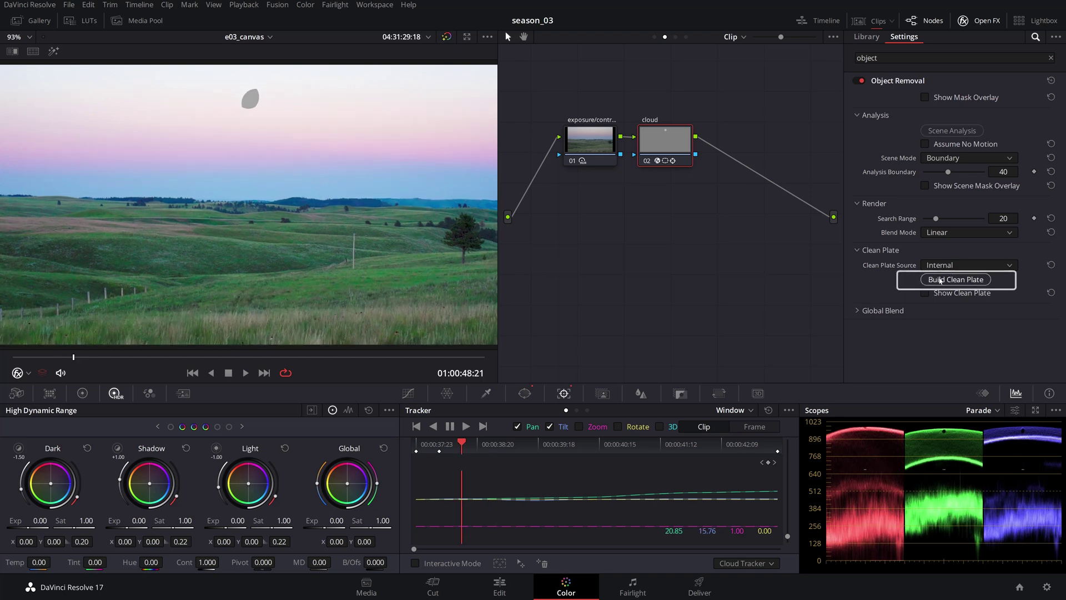
pyautogui.click(940, 281)
pyautogui.click(120, 357)
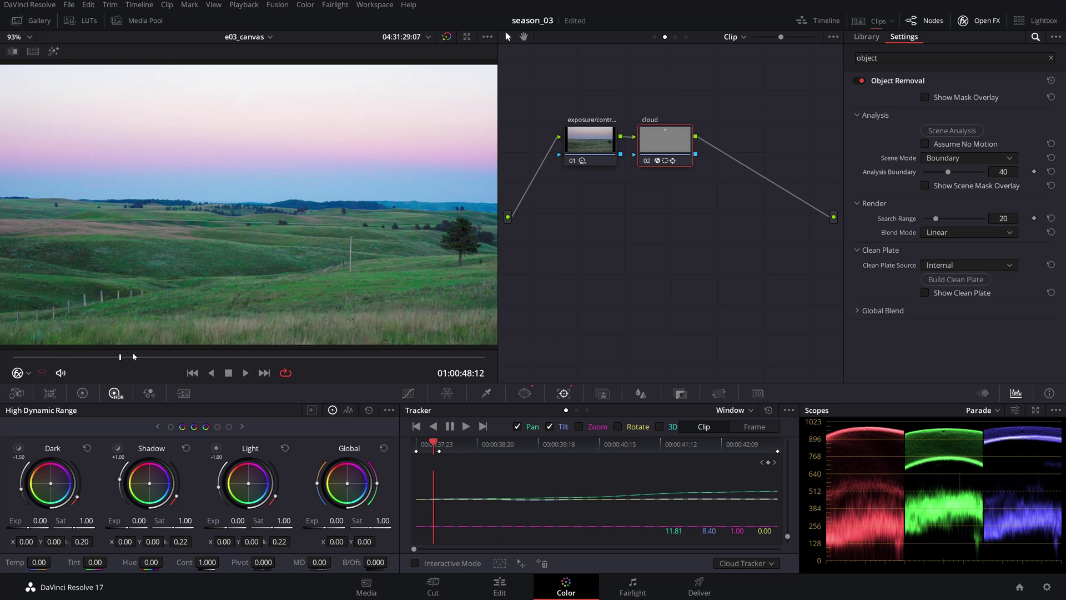
pyautogui.click(933, 238)
pyautogui.click(944, 261)
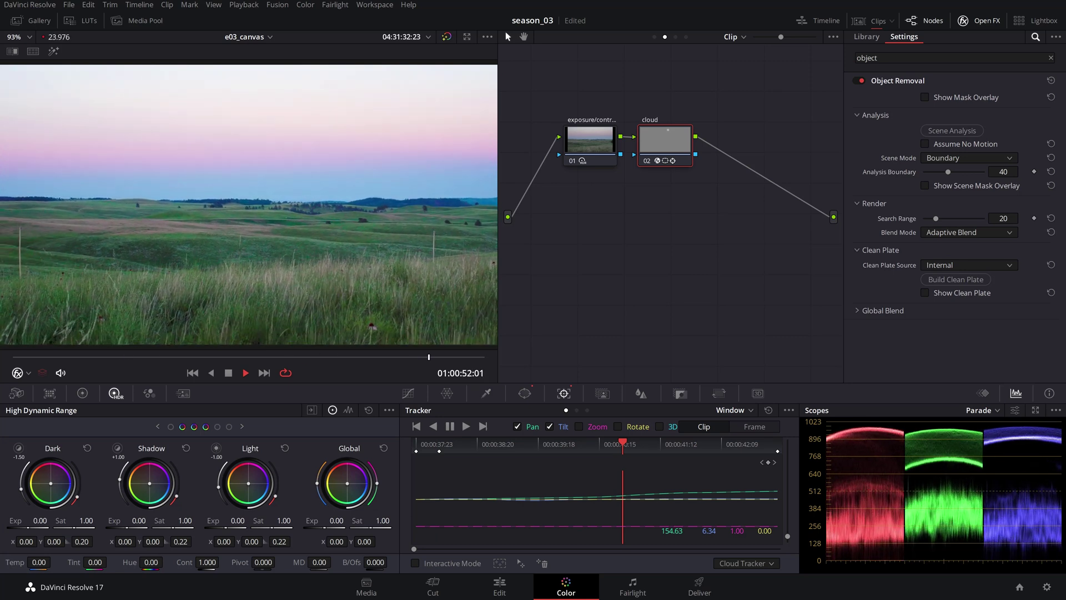
pyautogui.press('space')
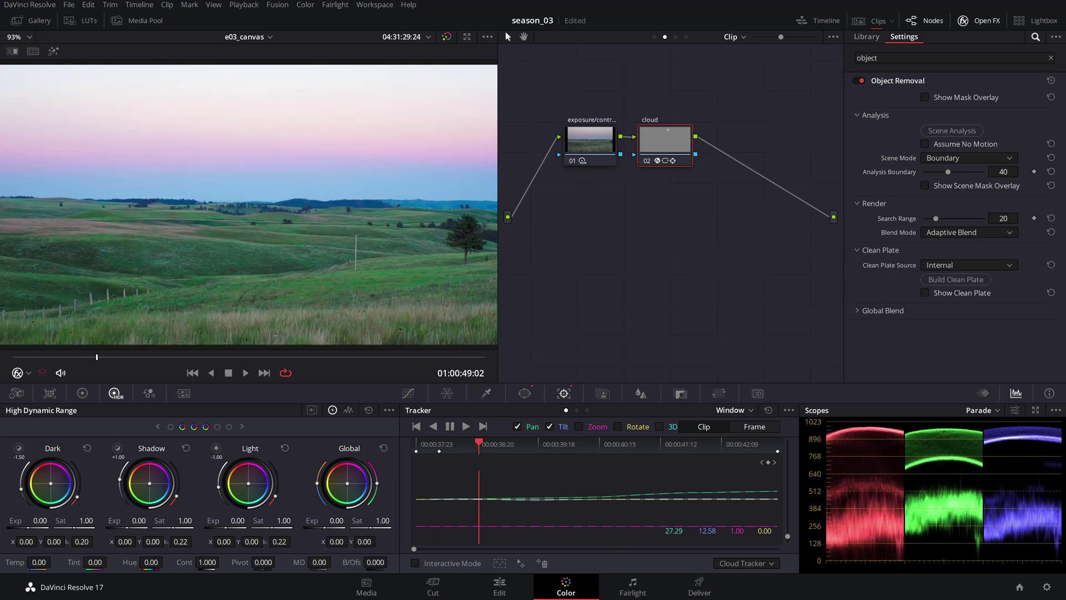